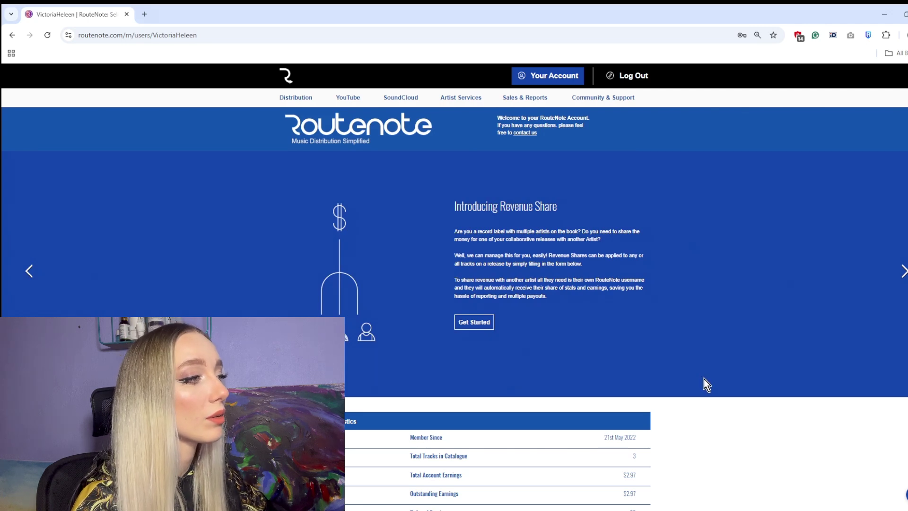
# Review the account statistics, earnings chart and best-selling tracks, and look over the YouTube and Artist Services offerings
pyautogui.scroll(-2, 704, 378)
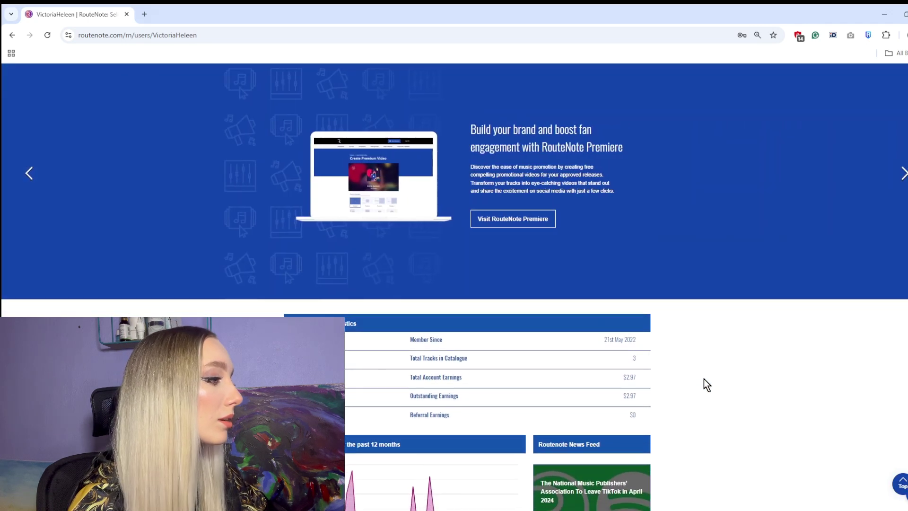
pyautogui.scroll(-3, 703, 379)
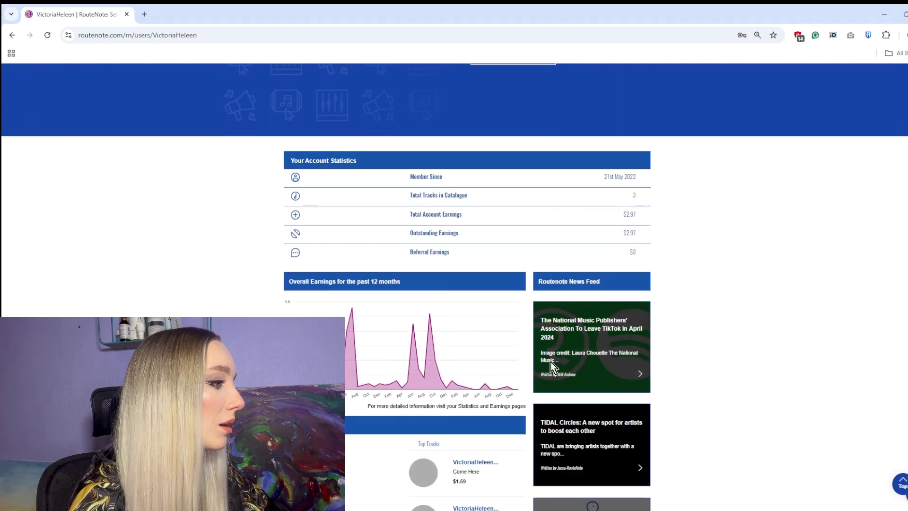
pyautogui.scroll(-2, 386, 285)
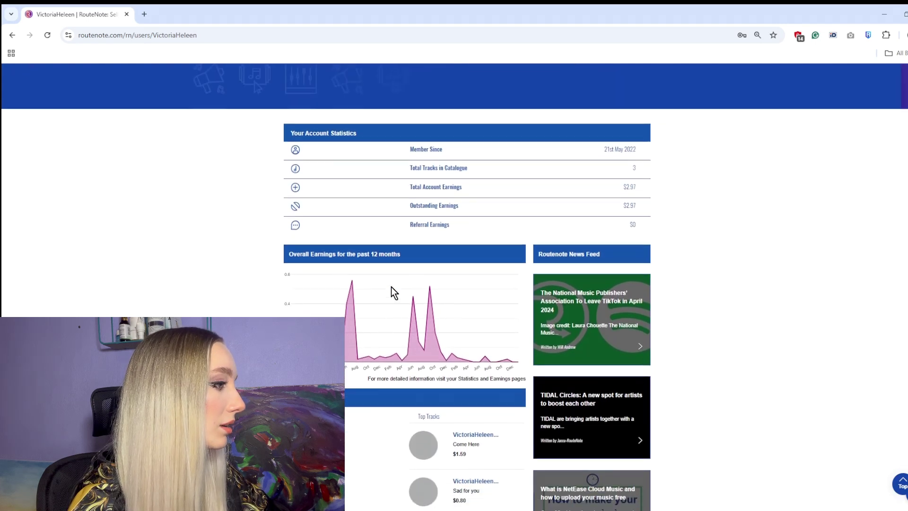
pyautogui.scroll(-2, 403, 274)
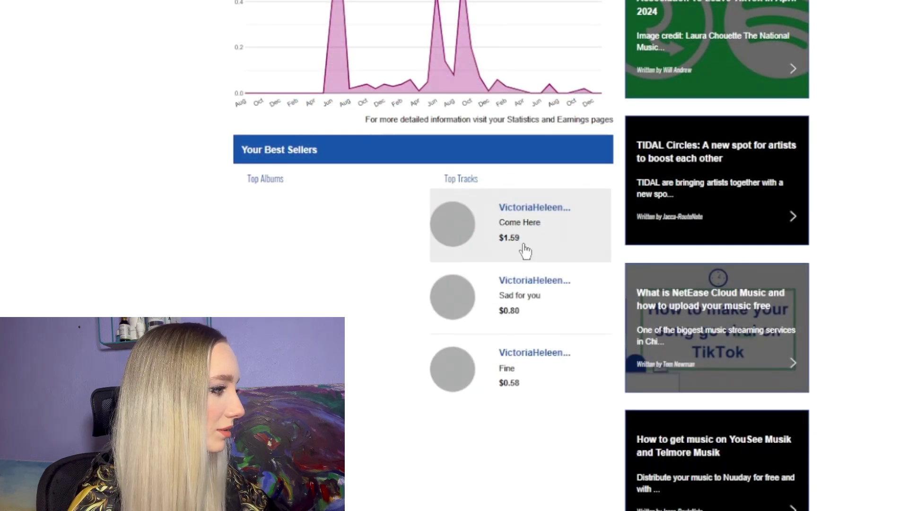
pyautogui.scroll(5, 523, 251)
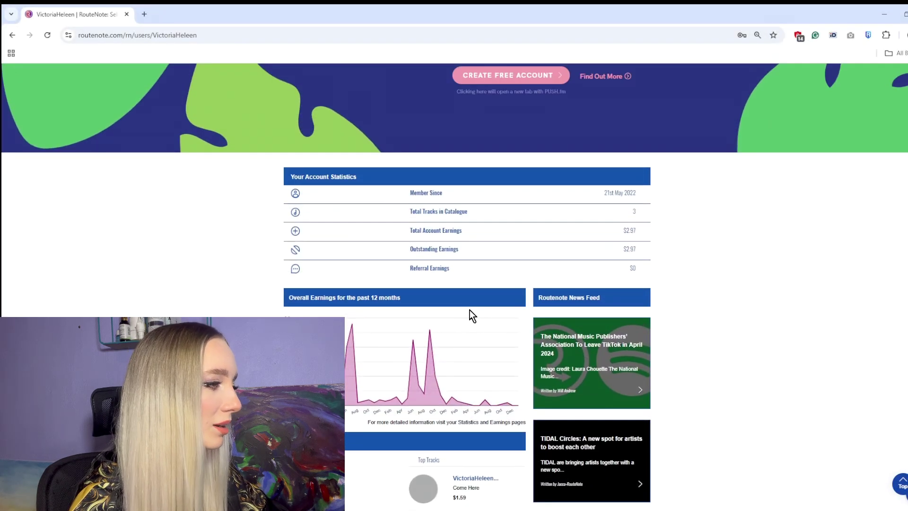
pyautogui.scroll(1, 550, 277)
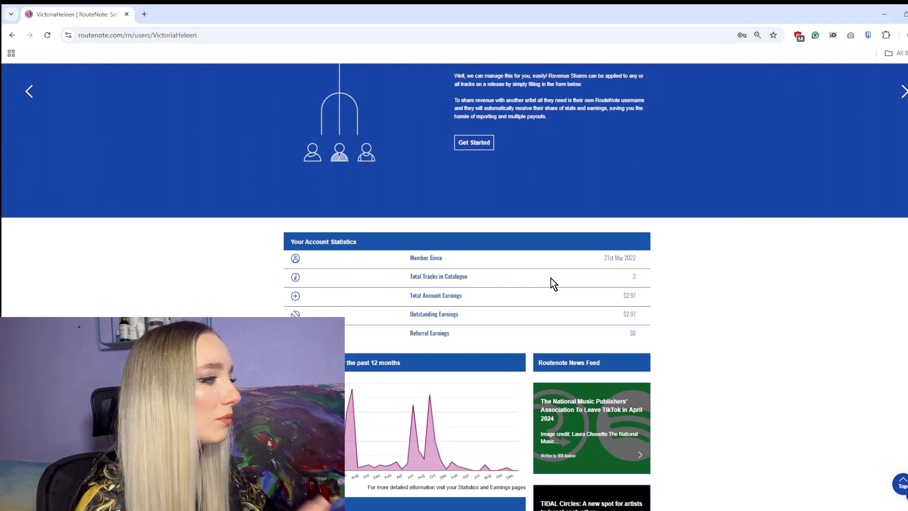
pyautogui.scroll(3, 550, 277)
pyautogui.scroll(1, 508, 299)
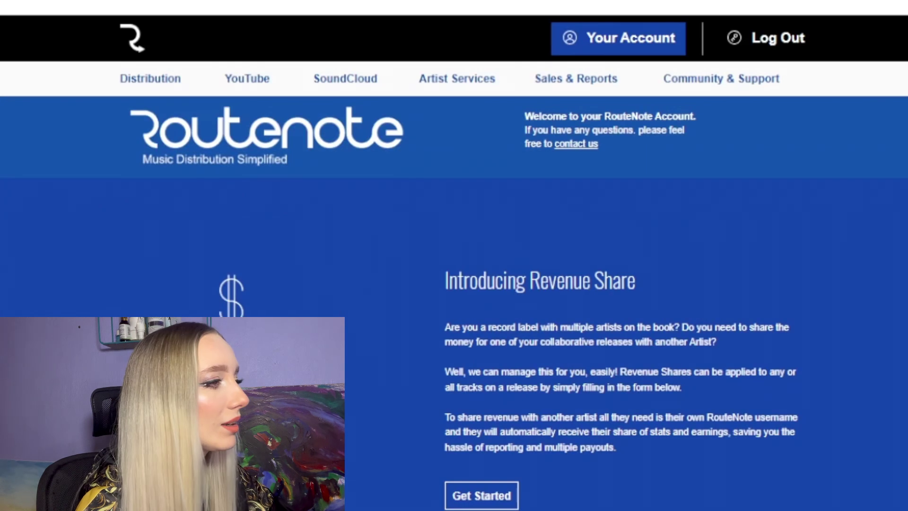
pyautogui.moveTo(301, 97)
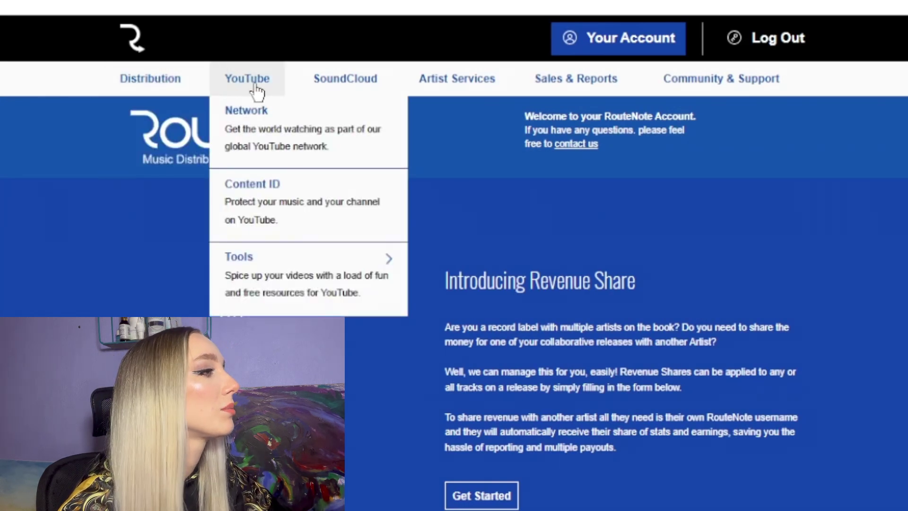
pyautogui.moveTo(316, 81)
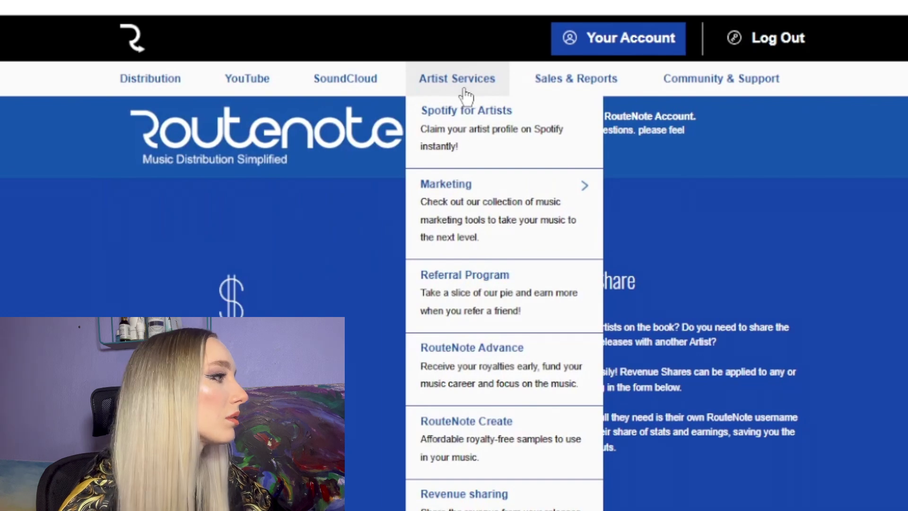
pyautogui.moveTo(701, 87)
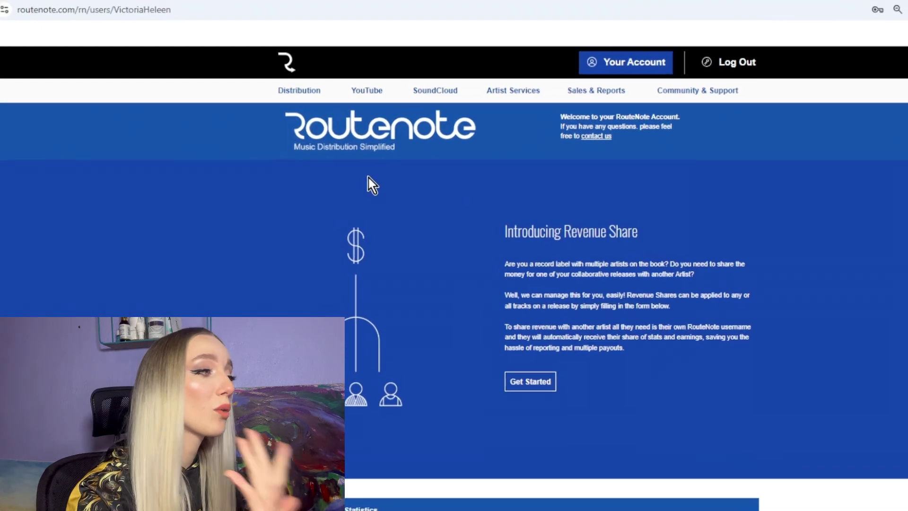
# Create a new release titled "On My Own" without a UPC / EAN and open its album details
pyautogui.moveTo(305, 104)
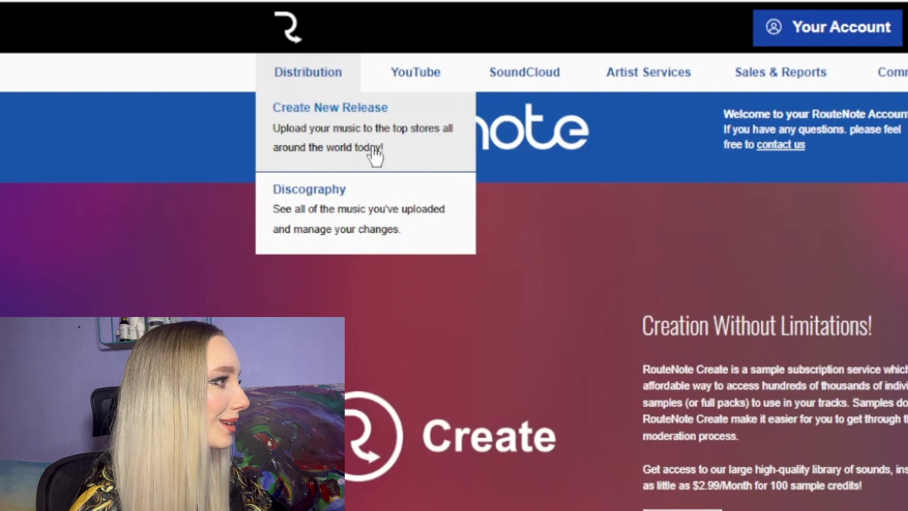
pyautogui.click(380, 148)
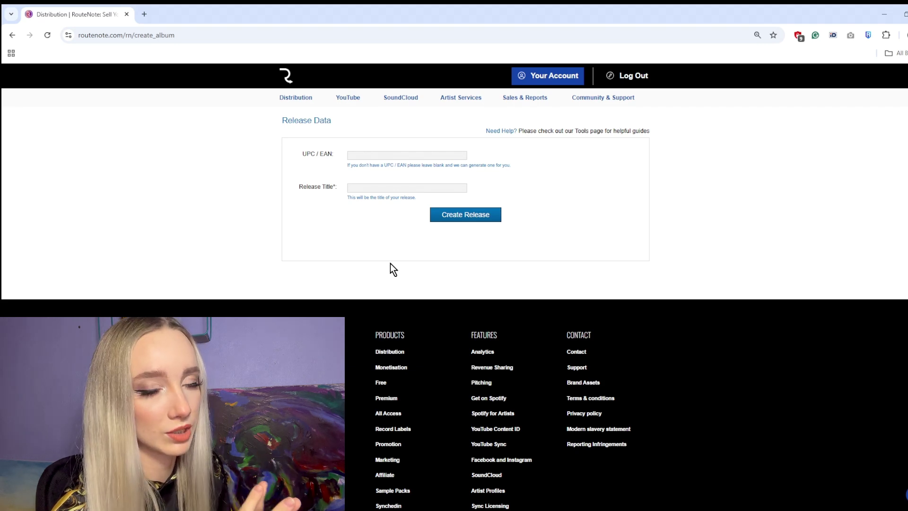
pyautogui.click(374, 187)
pyautogui.write('On')
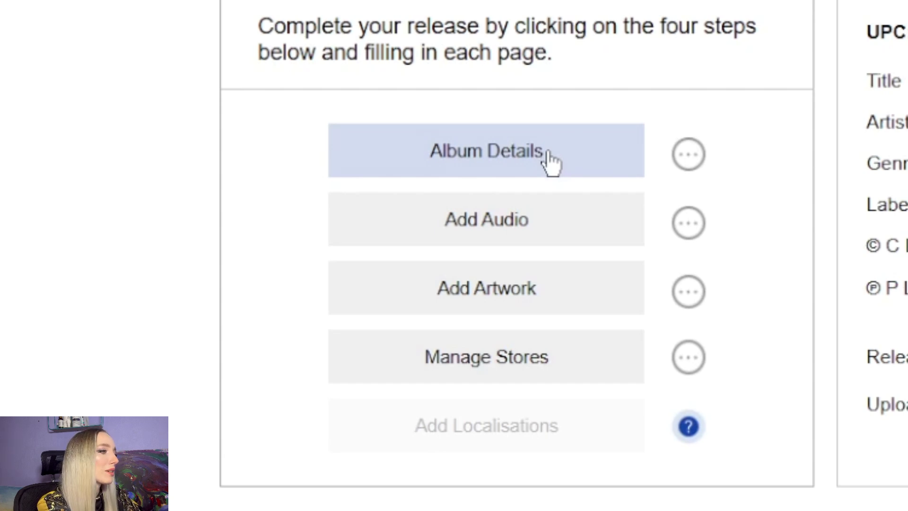
pyautogui.click(550, 159)
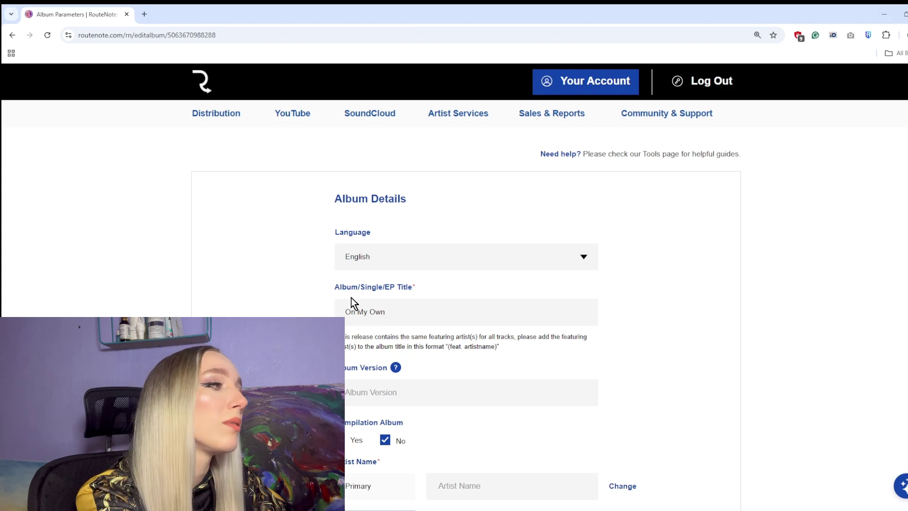
# Search for the artist's name as the release's primary artist and select the matching Spotify profile
pyautogui.scroll(-1, 378, 302)
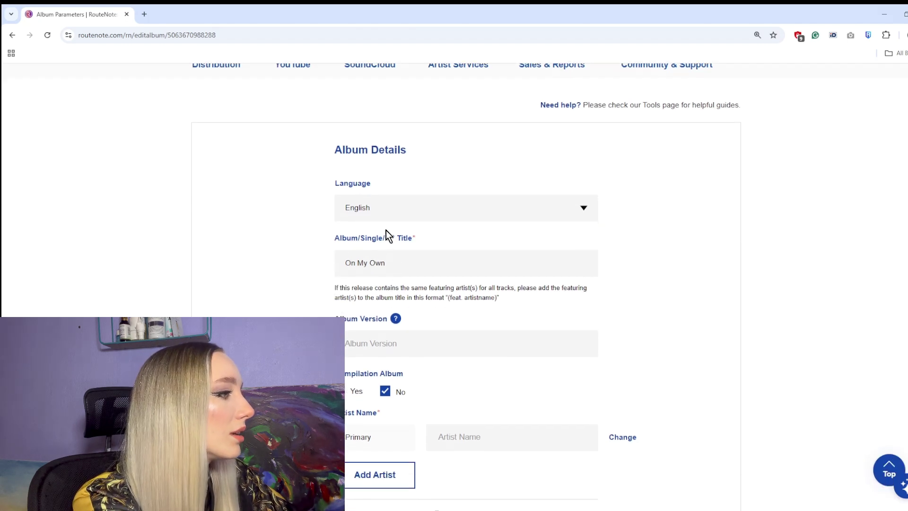
pyautogui.scroll(-1, 434, 279)
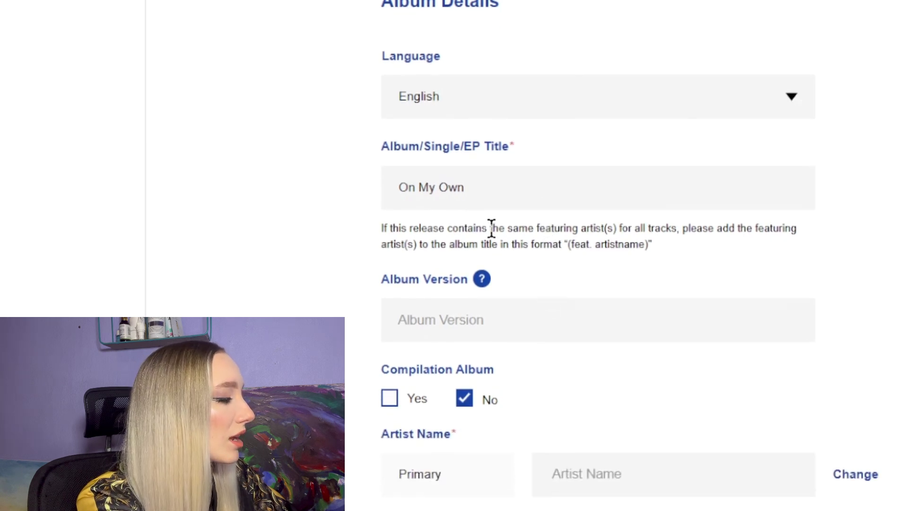
pyautogui.scroll(-1, 563, 312)
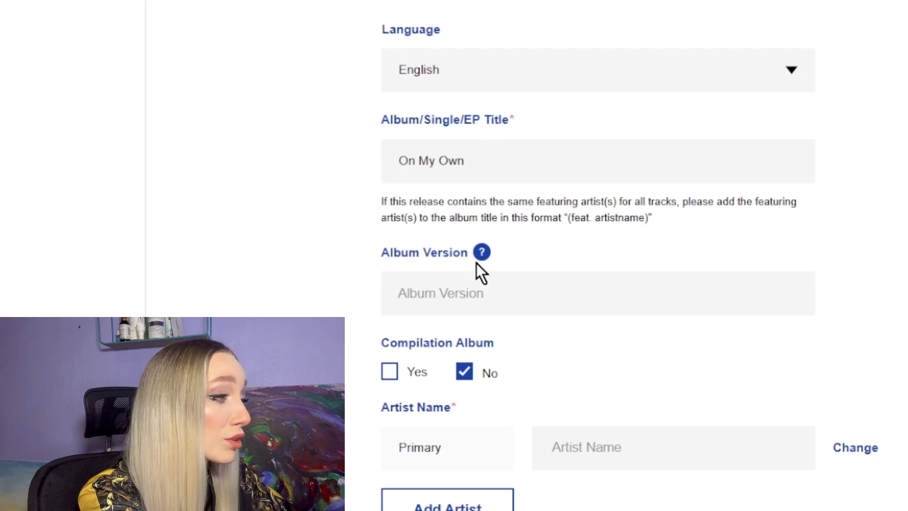
pyautogui.scroll(-1, 542, 277)
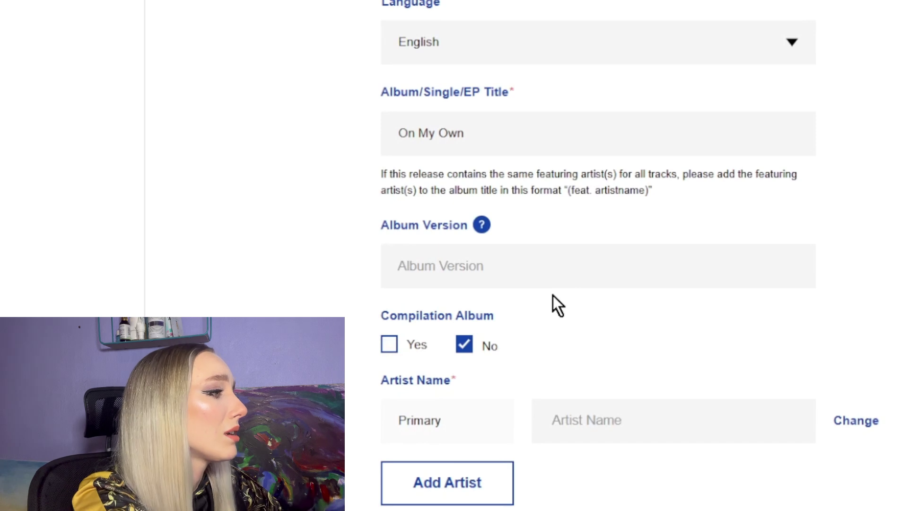
pyautogui.scroll(-2, 570, 340)
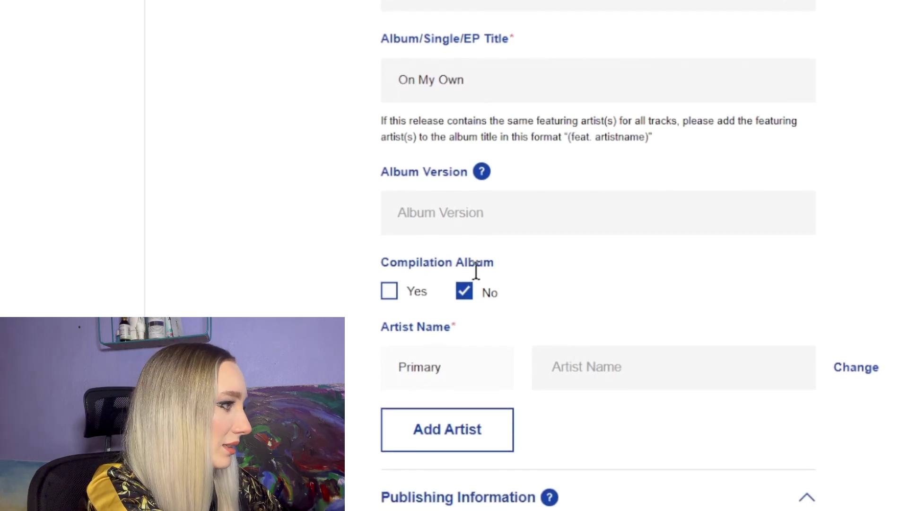
pyautogui.scroll(-1, 504, 288)
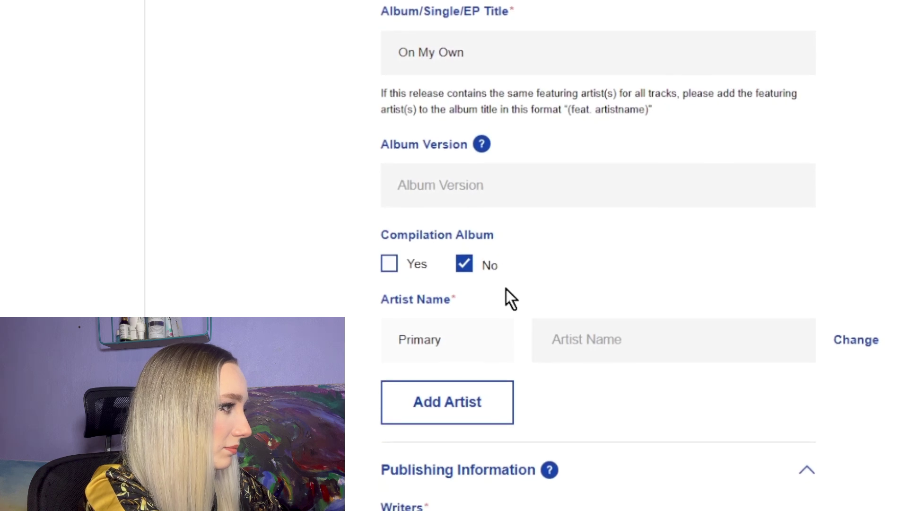
pyautogui.scroll(-3, 505, 289)
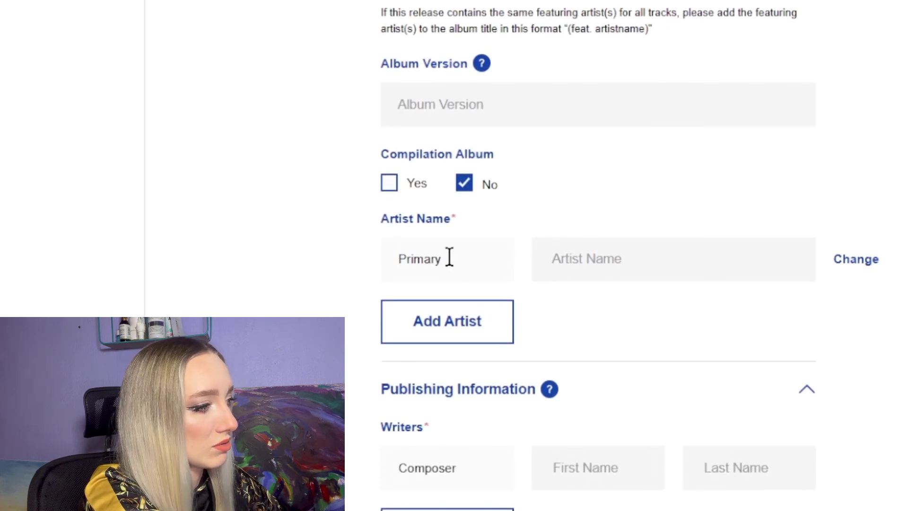
pyautogui.click(605, 262)
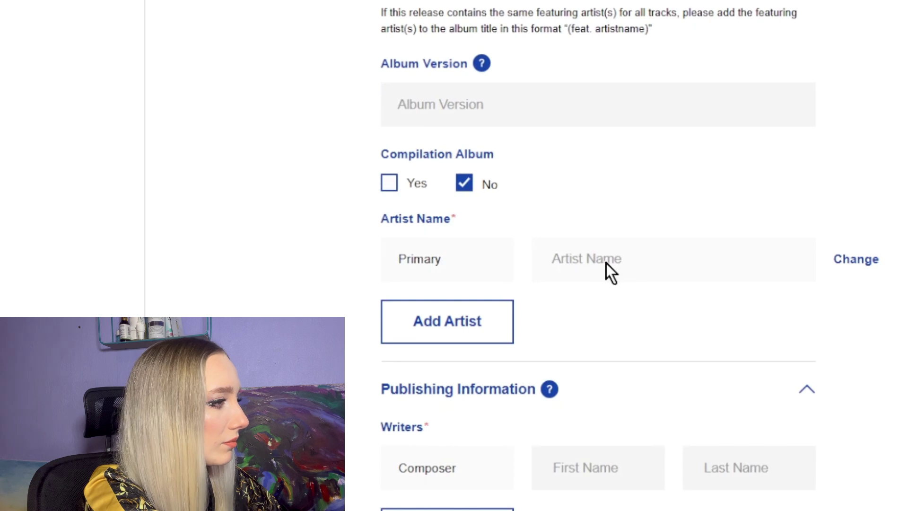
pyautogui.write('Victor')
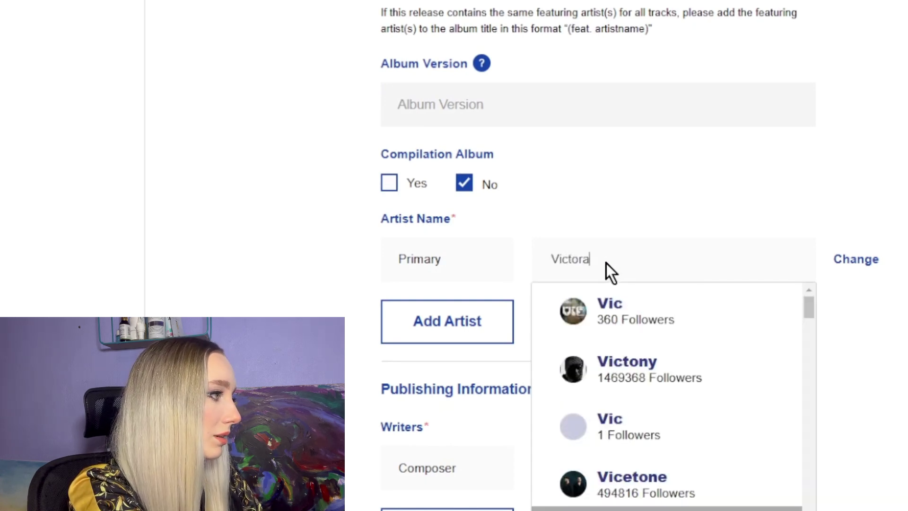
pyautogui.write('ia')
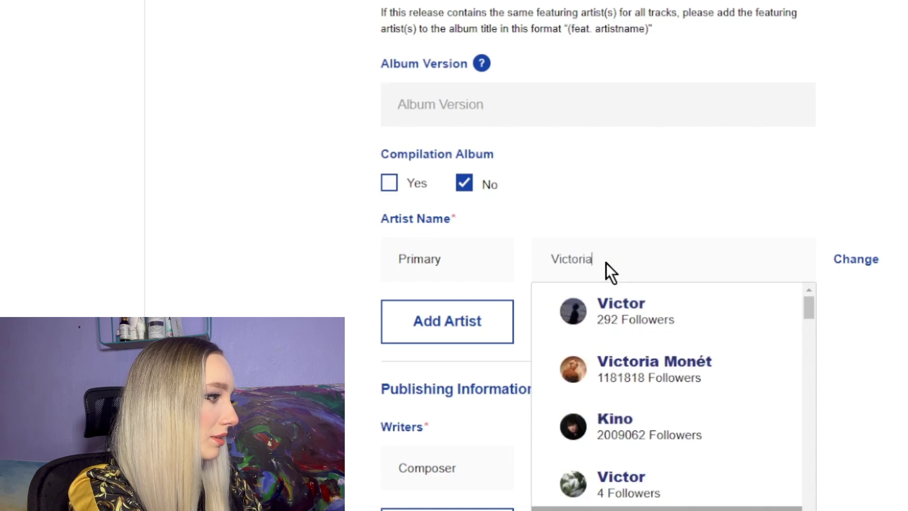
pyautogui.write('Heleen')
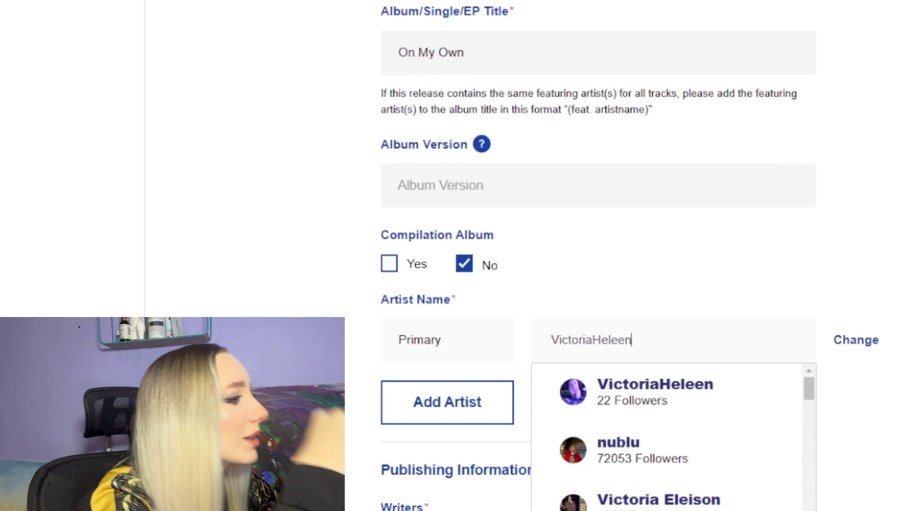
pyautogui.scroll(-1, 598, 255)
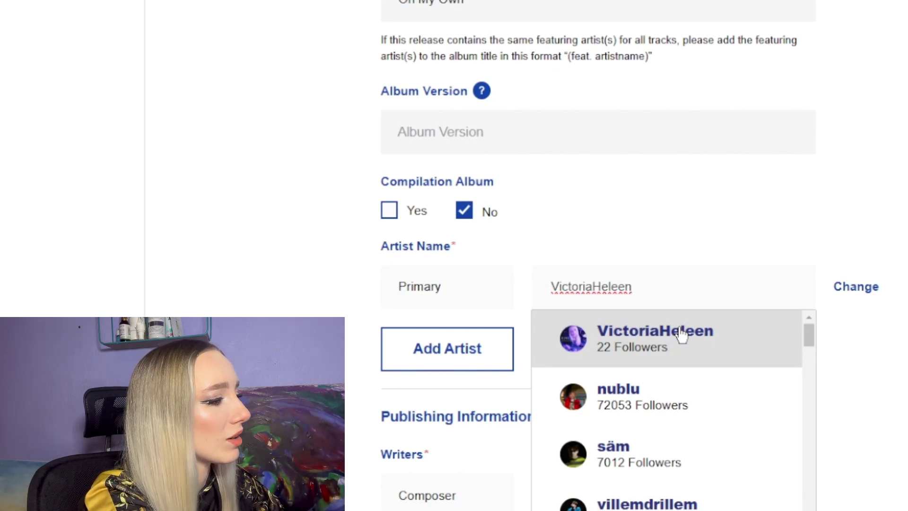
pyautogui.click(685, 334)
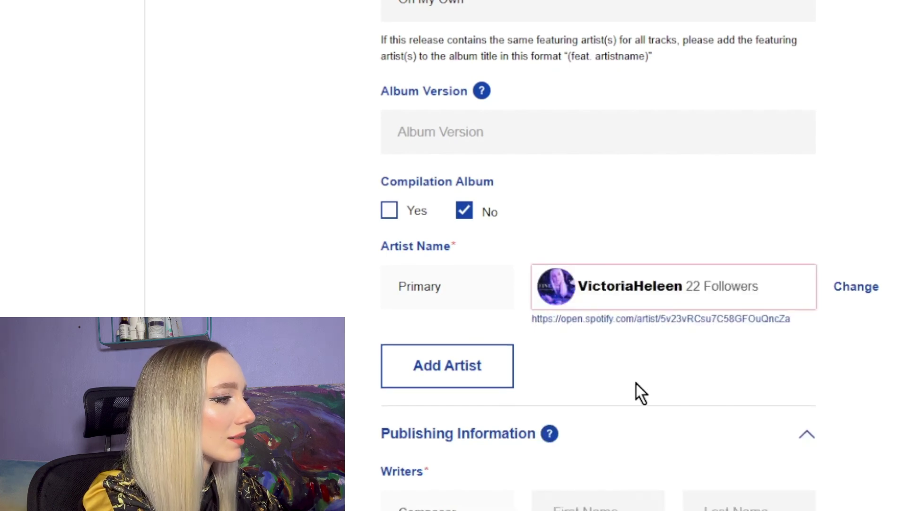
# Enter the composer's first and last name under the writers in the publishing information
pyautogui.scroll(-5, 636, 381)
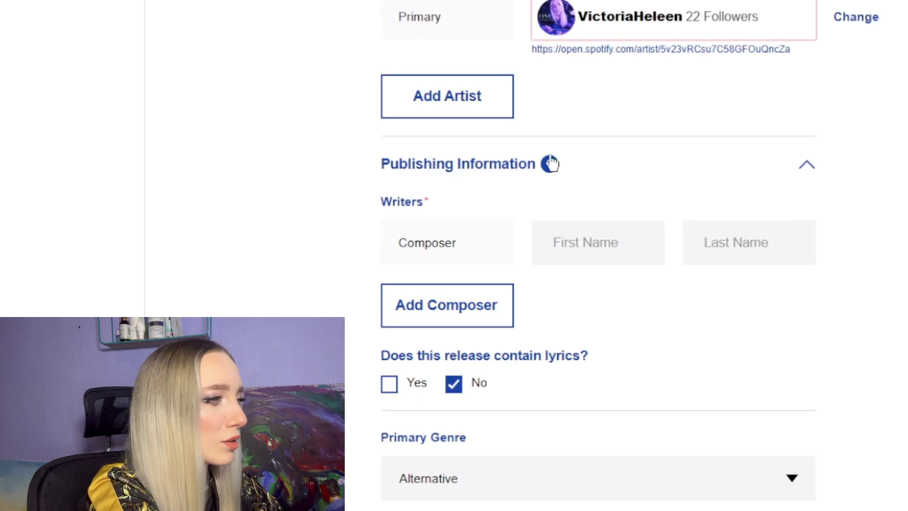
pyautogui.scroll(2, 571, 196)
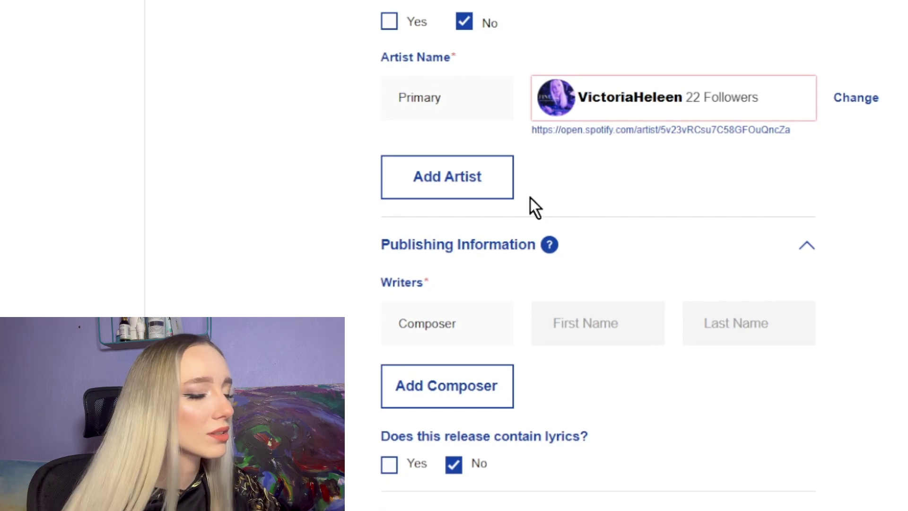
pyautogui.scroll(-1, 491, 261)
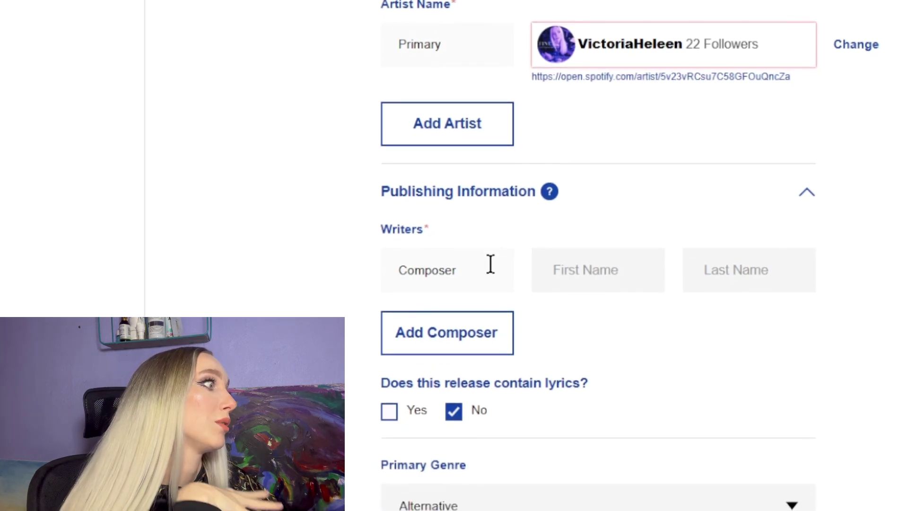
pyautogui.click(584, 273)
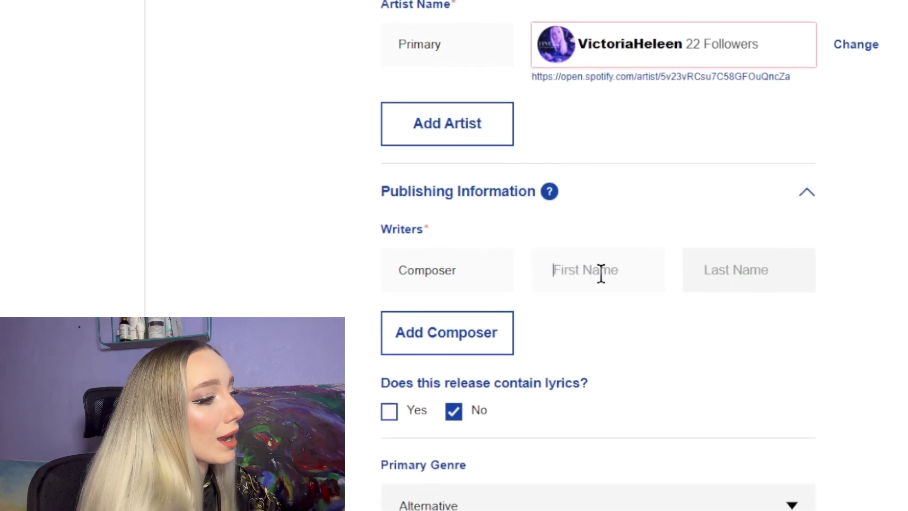
pyautogui.write('Vic')
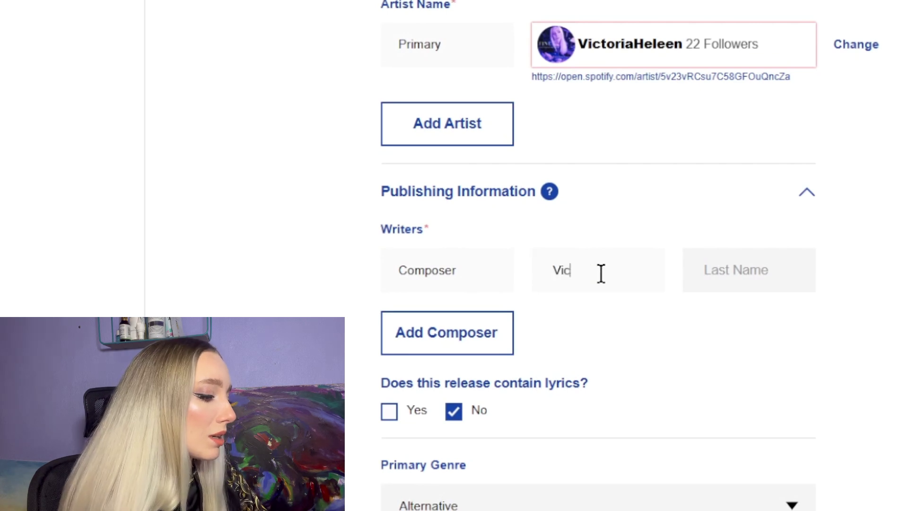
pyautogui.write('or')
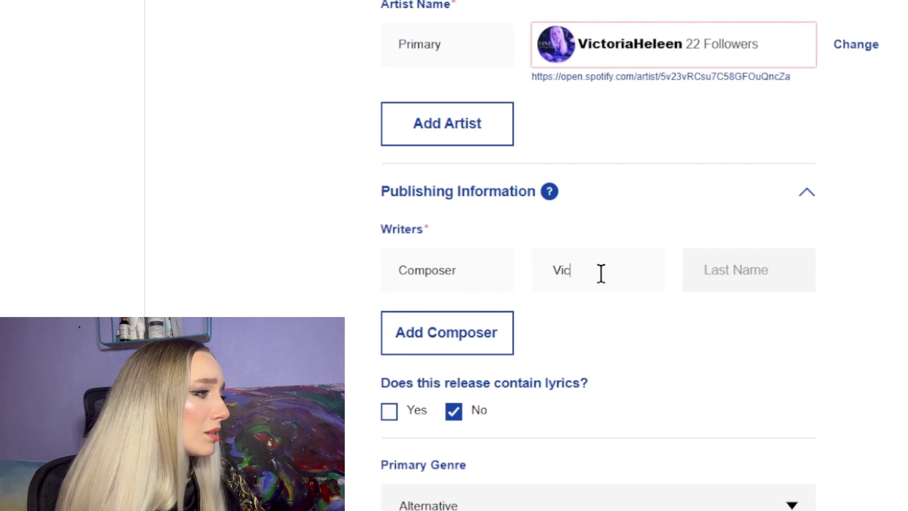
pyautogui.write('toria')
pyautogui.click(764, 282)
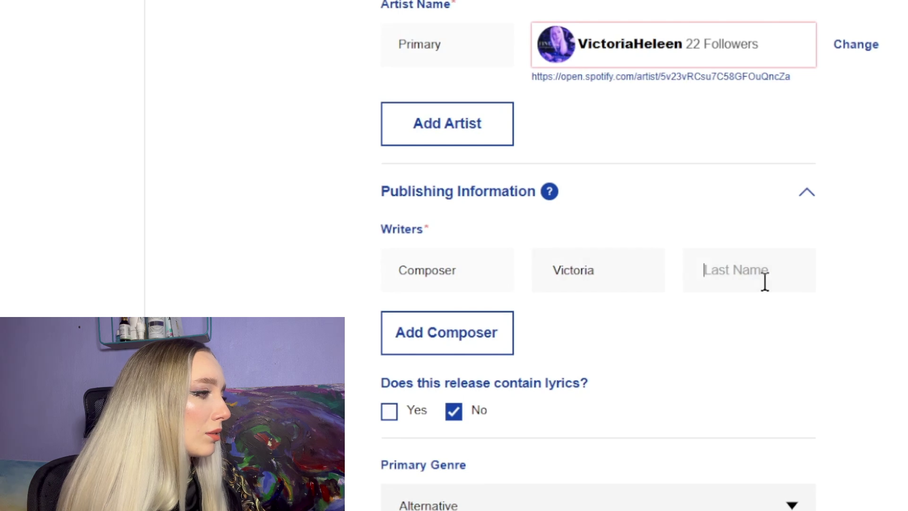
pyautogui.write('Heleen')
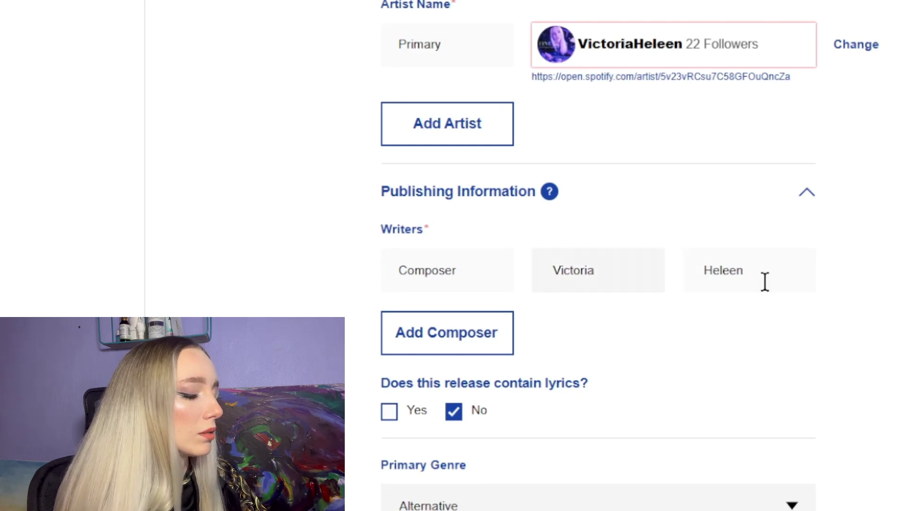
# Mark the release as containing lyrics and enter the lyricist's first and last name
pyautogui.scroll(-5, 726, 198)
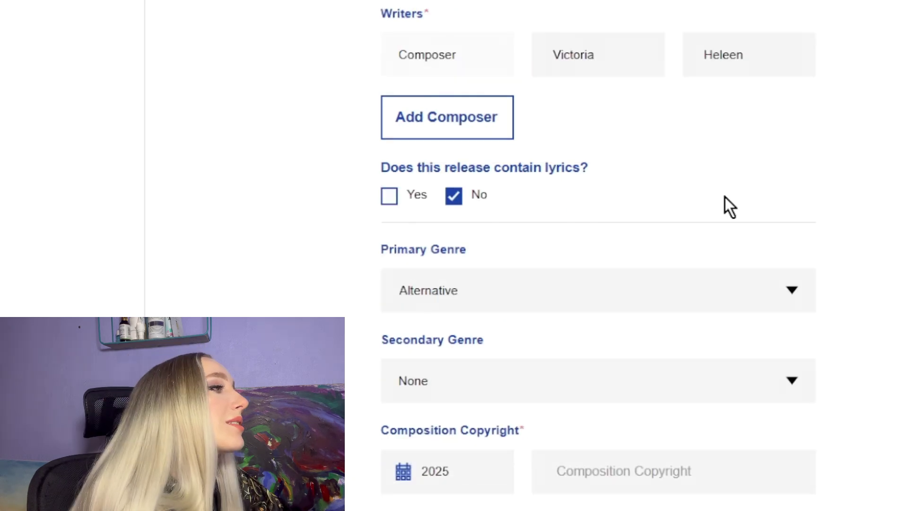
pyautogui.scroll(1, 419, 158)
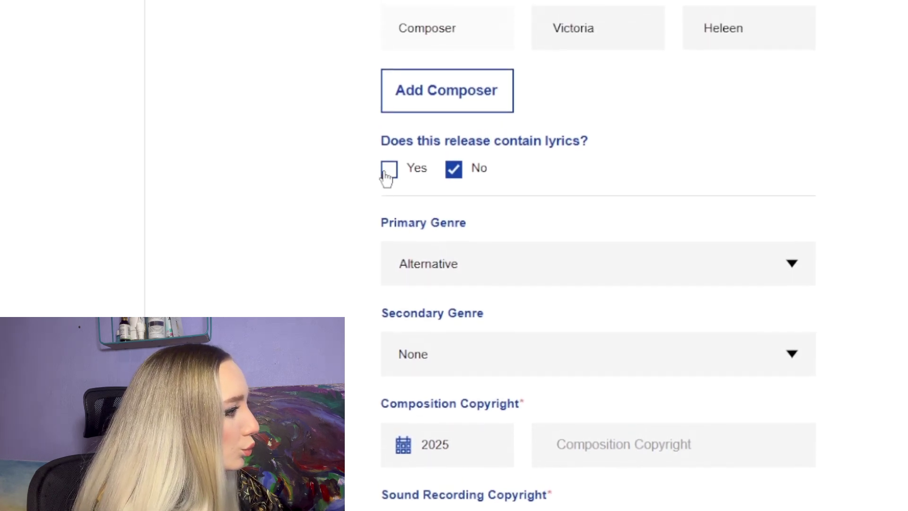
pyautogui.click(385, 174)
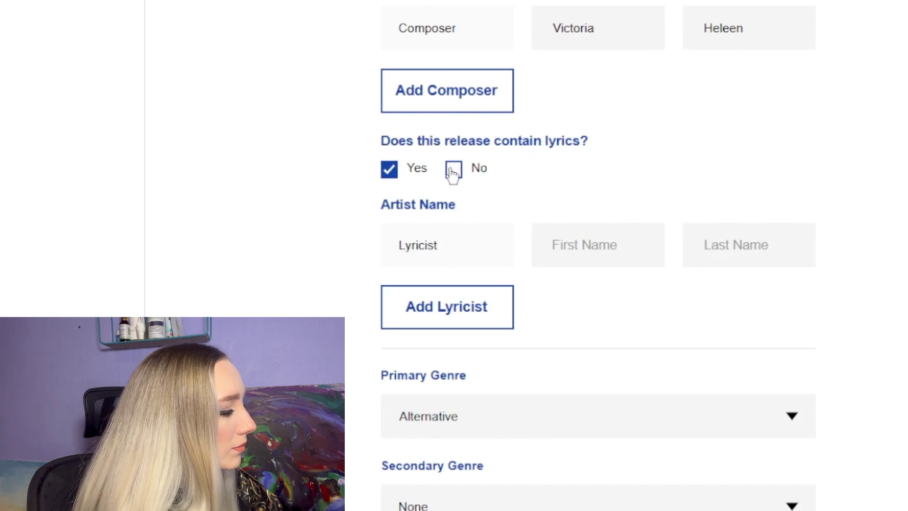
pyautogui.click(619, 261)
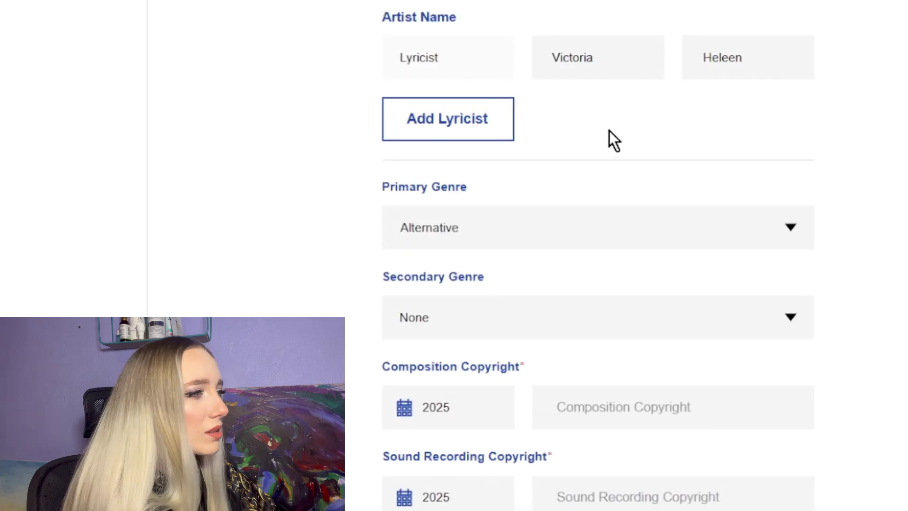
pyautogui.scroll(7, 604, 186)
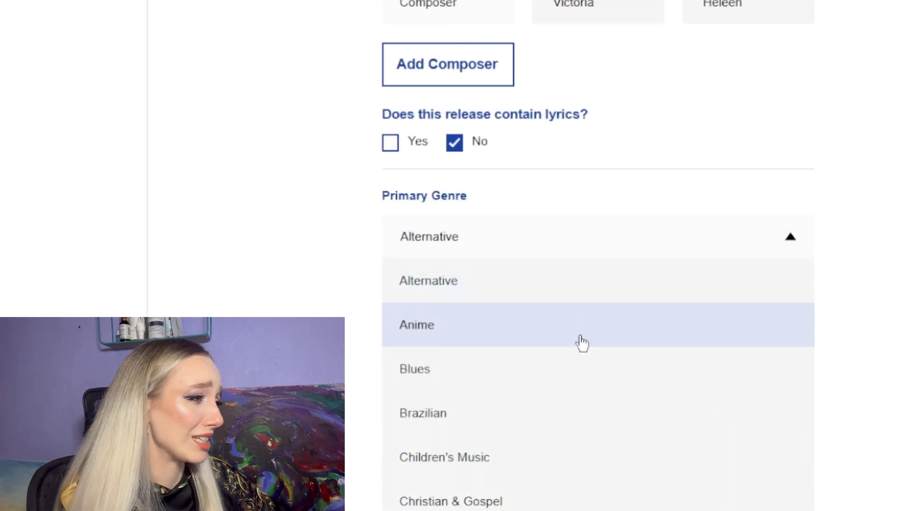
# Set the release's primary genre to Singer/Songwriter
pyautogui.scroll(-2, 572, 364)
pyautogui.scroll(-6, 563, 380)
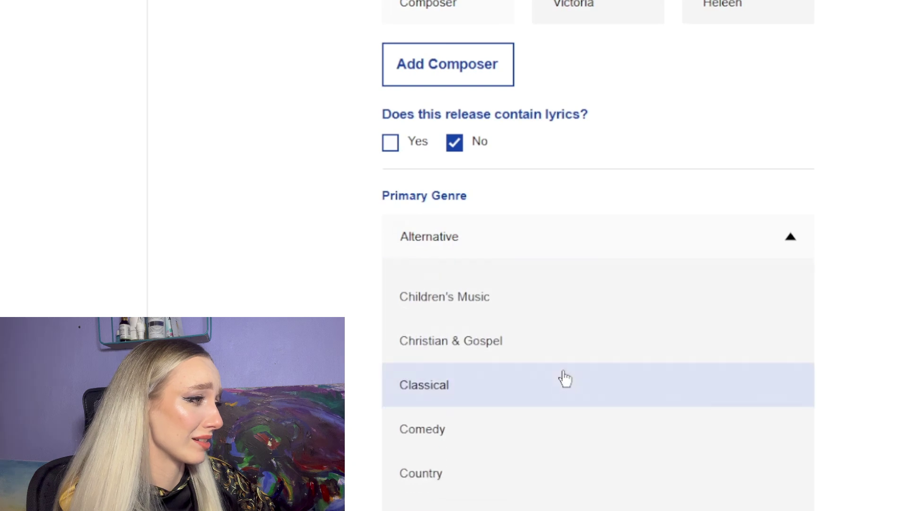
pyautogui.scroll(-6, 565, 379)
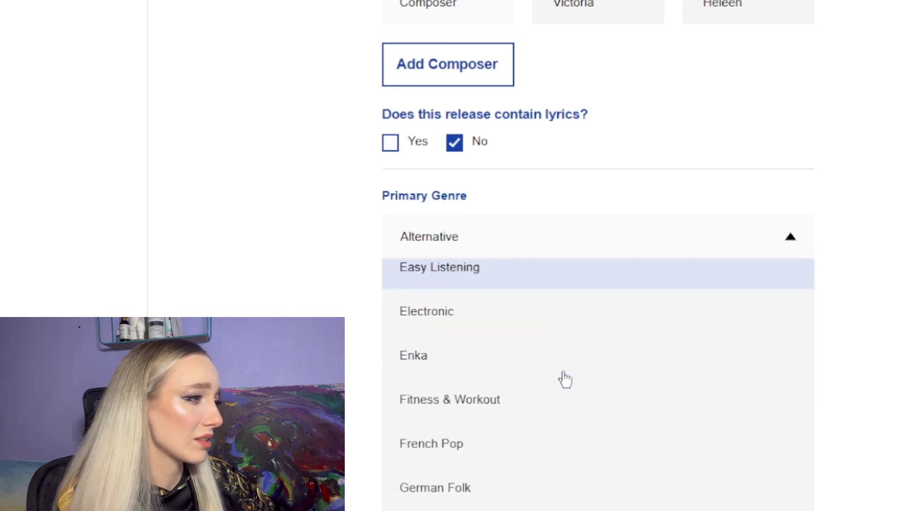
pyautogui.scroll(-4, 565, 380)
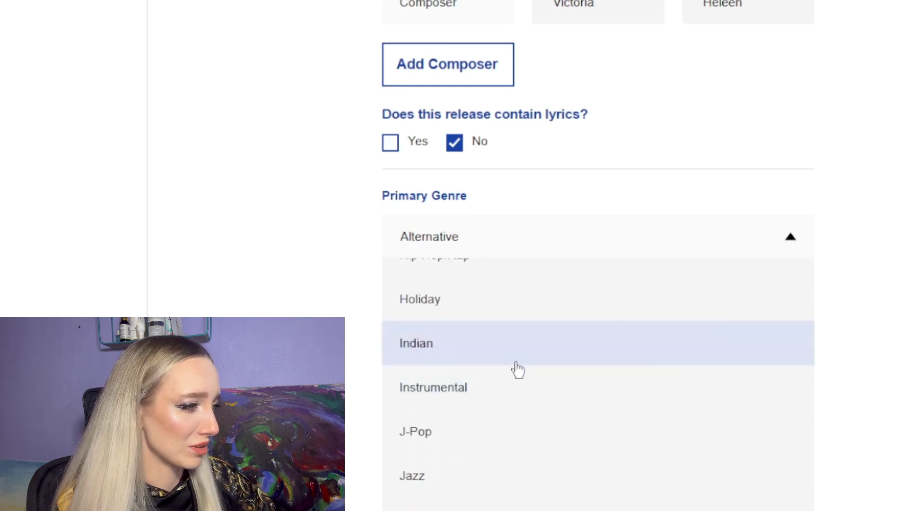
pyautogui.scroll(-5, 465, 357)
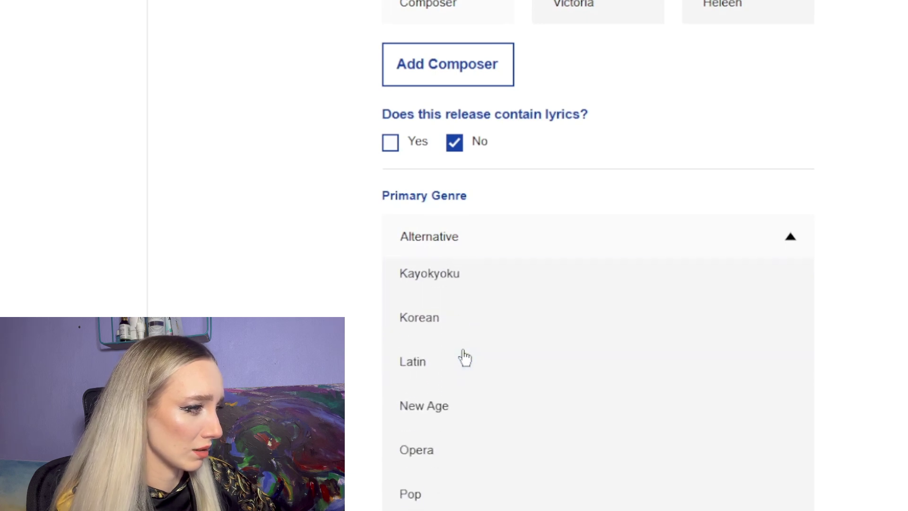
pyautogui.scroll(-5, 474, 347)
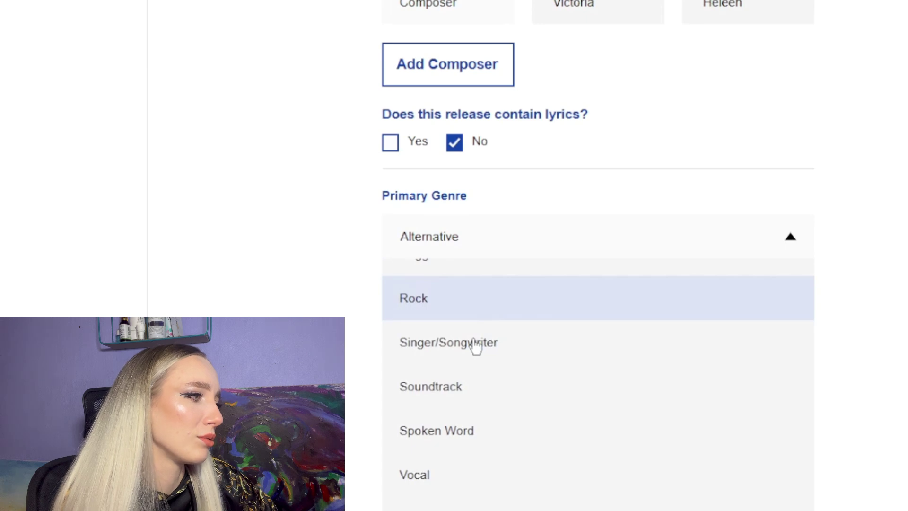
pyautogui.scroll(-1, 462, 446)
pyautogui.scroll(2, 462, 454)
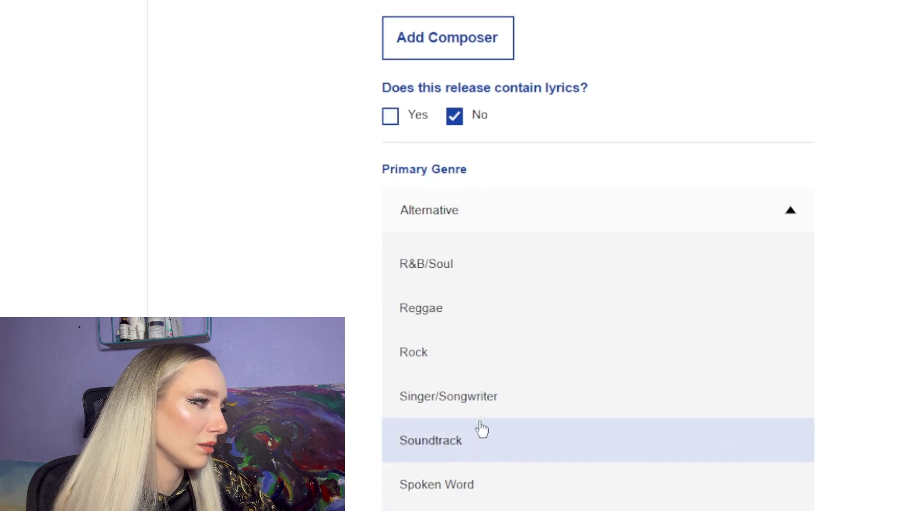
pyautogui.click(480, 401)
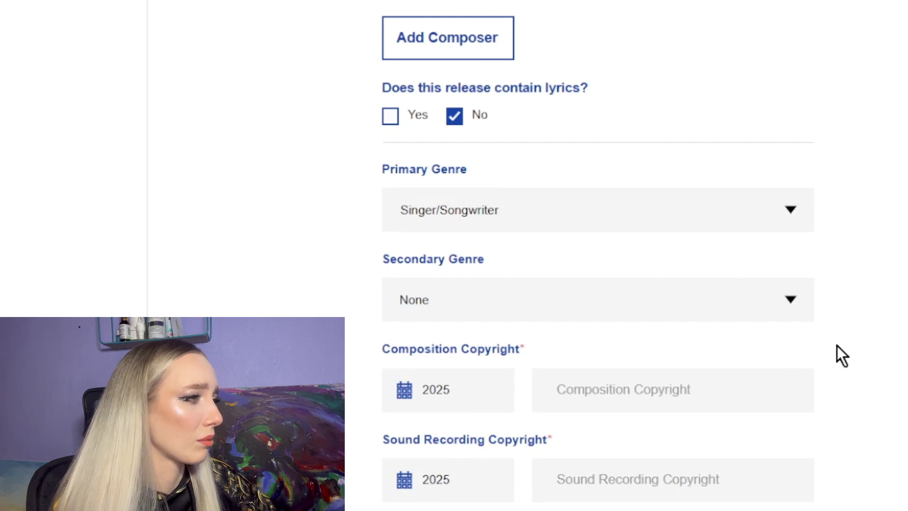
# Set the release's secondary genre to Alternative
pyautogui.click(569, 304)
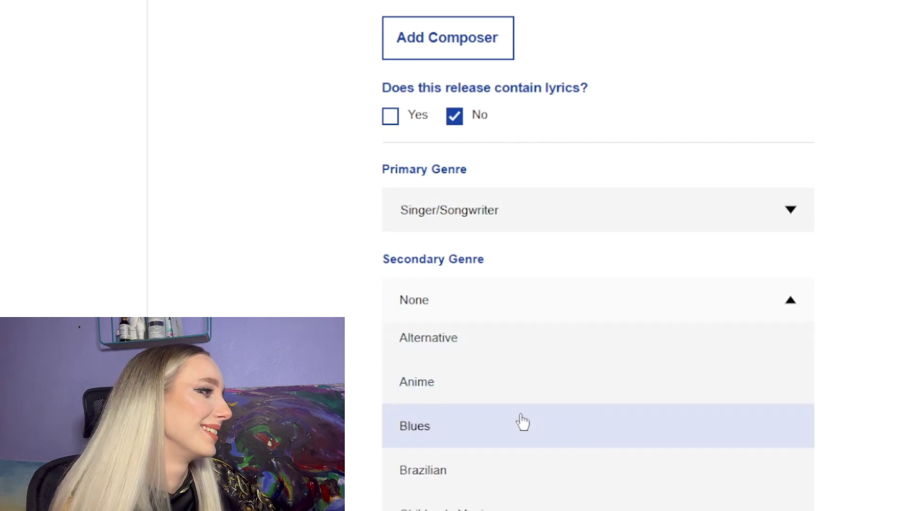
pyautogui.scroll(-7, 523, 421)
pyautogui.scroll(-7, 523, 421)
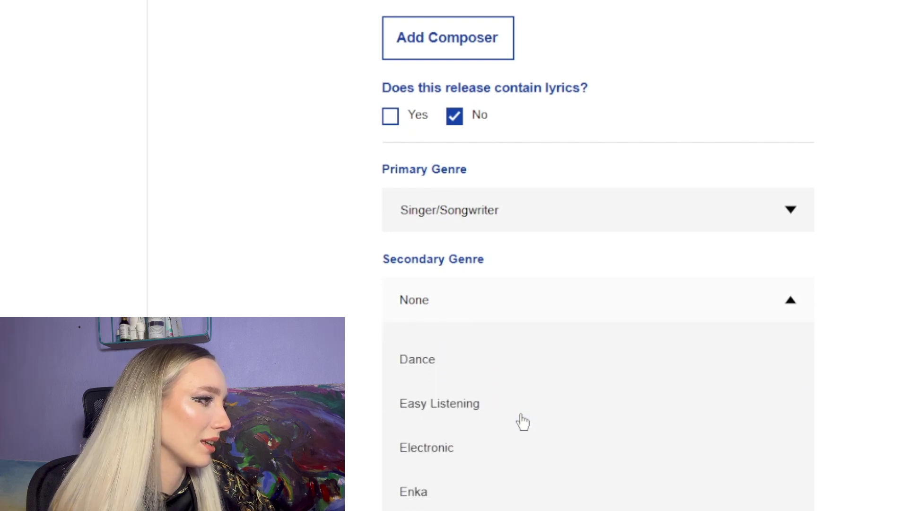
pyautogui.scroll(-7, 523, 421)
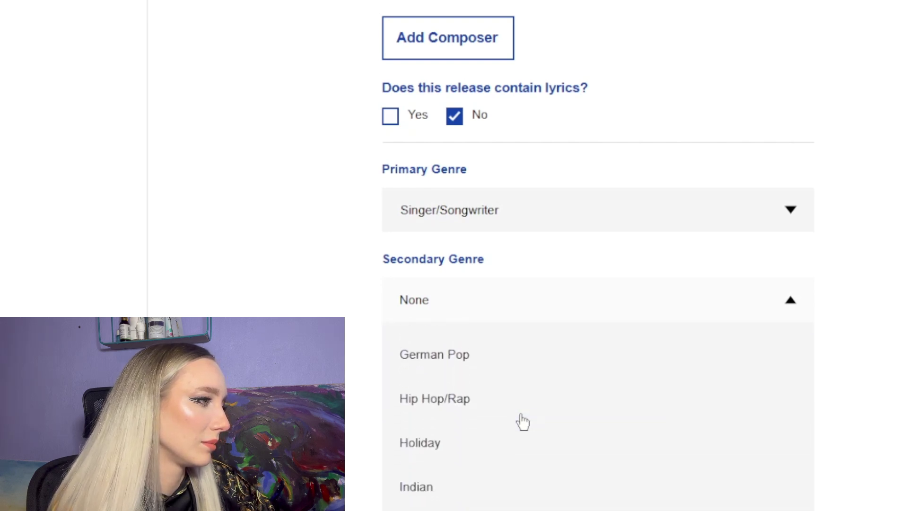
pyautogui.scroll(-5, 523, 422)
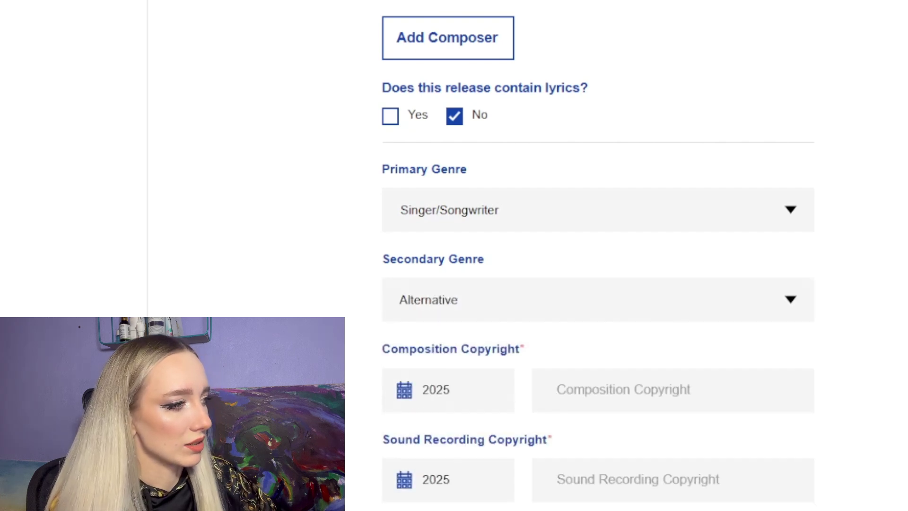
# Enter the artist's name as the record label name
pyautogui.scroll(-3, 598, 255)
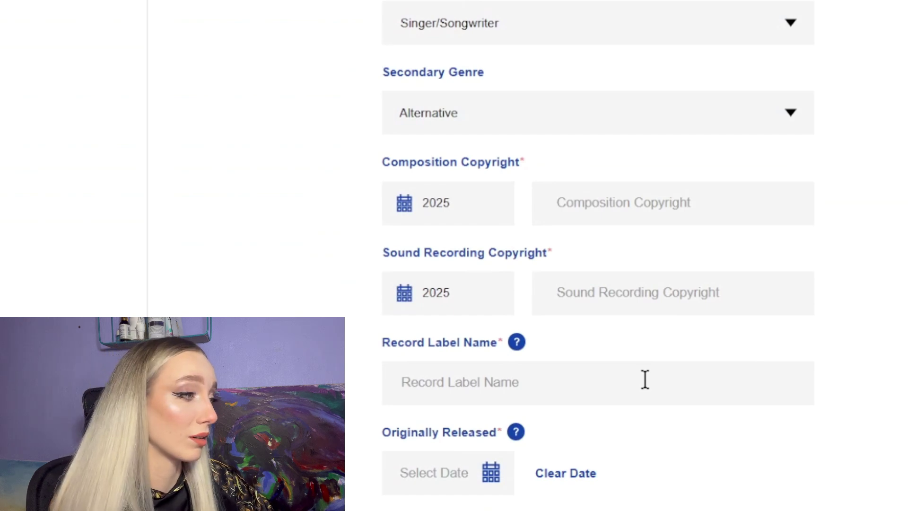
pyautogui.click(554, 377)
pyautogui.write('V')
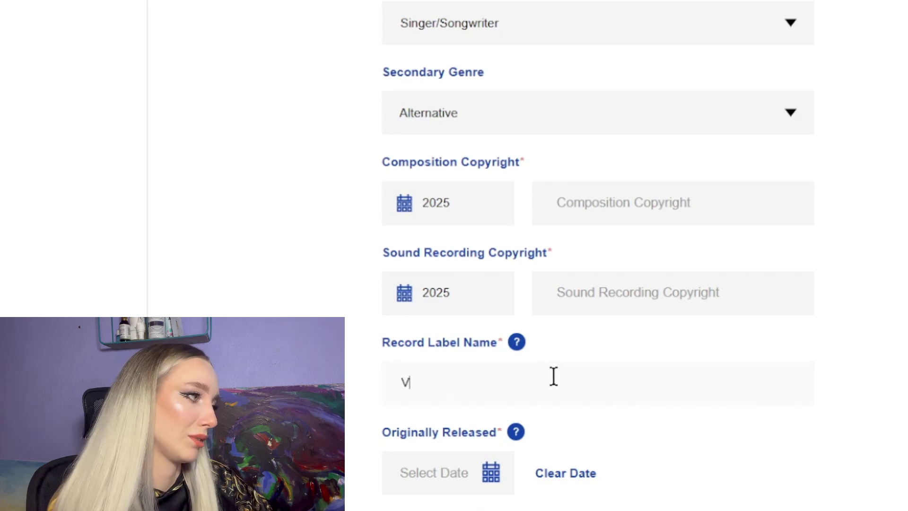
pyautogui.write('ictoria Heleen')
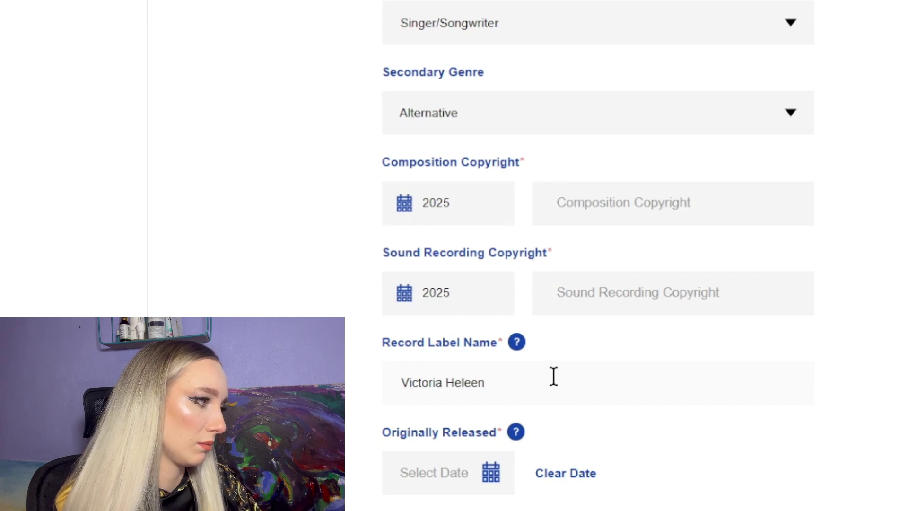
# Enter the copyright holder's full name as the 2025 composition copyright
pyautogui.scroll(1, 734, 373)
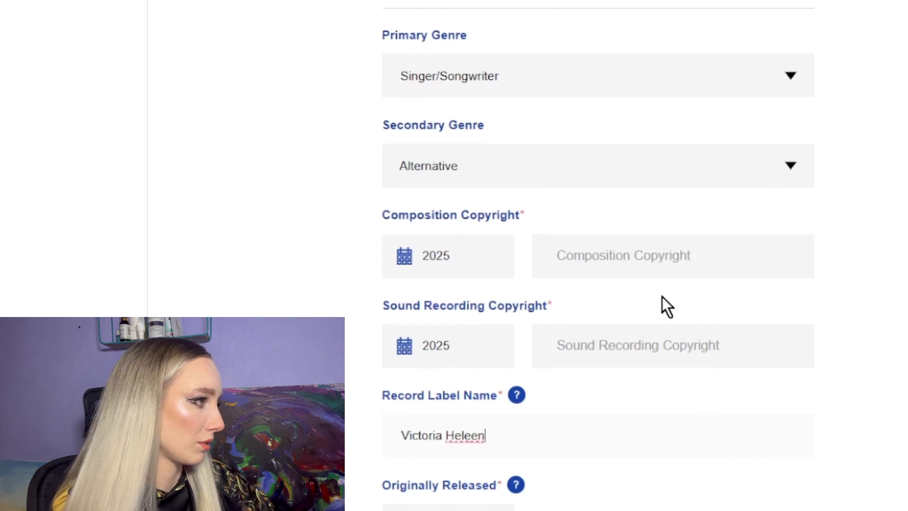
pyautogui.click(617, 265)
pyautogui.write('Vu')
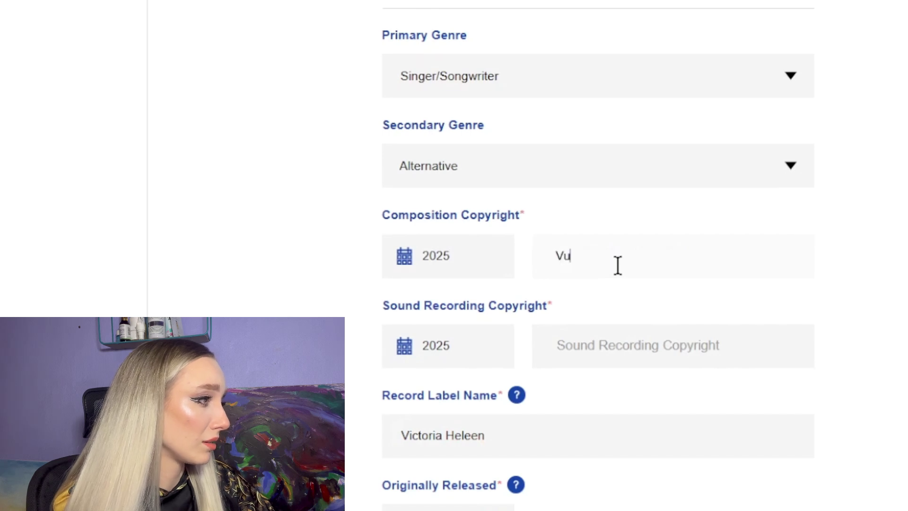
pyautogui.write('ct')
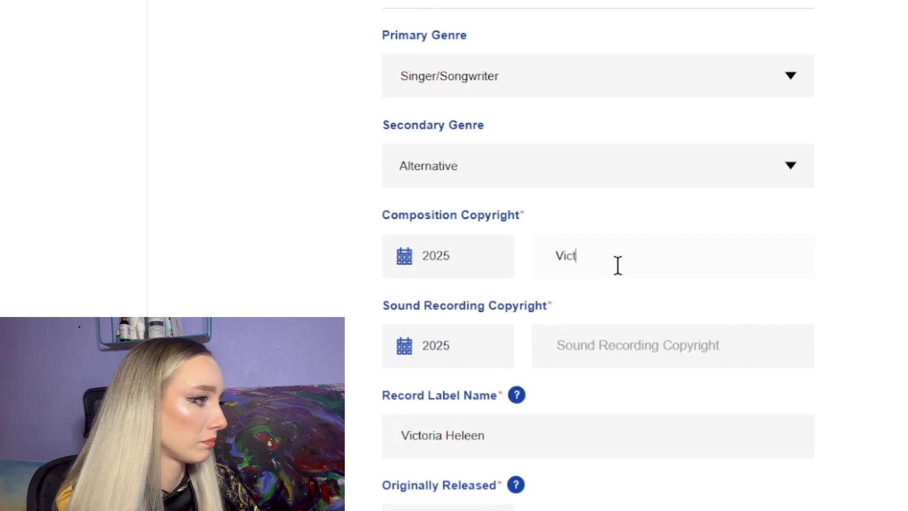
pyautogui.write('oria He')
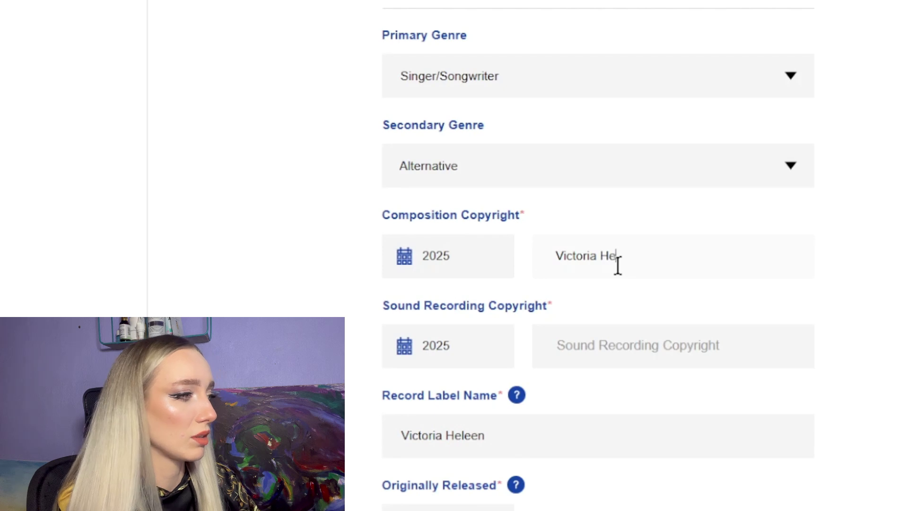
pyautogui.write('leen It')
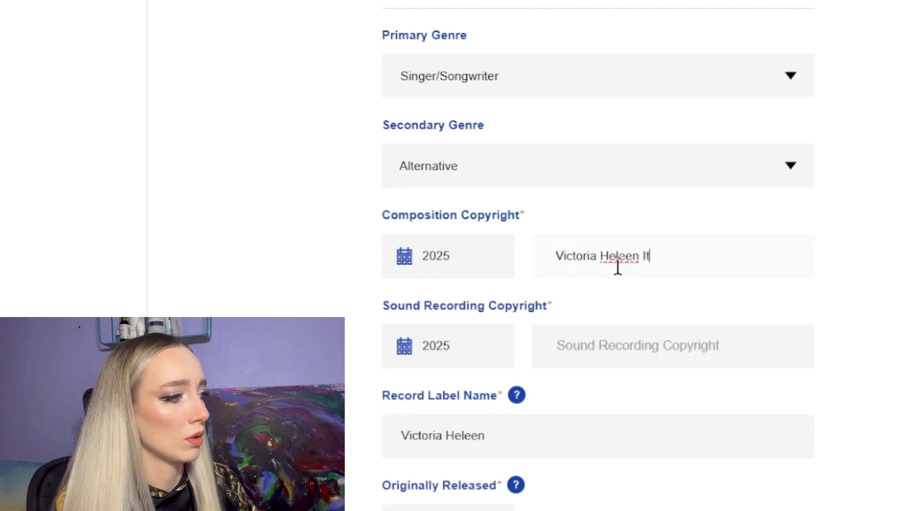
pyautogui.write('ter')
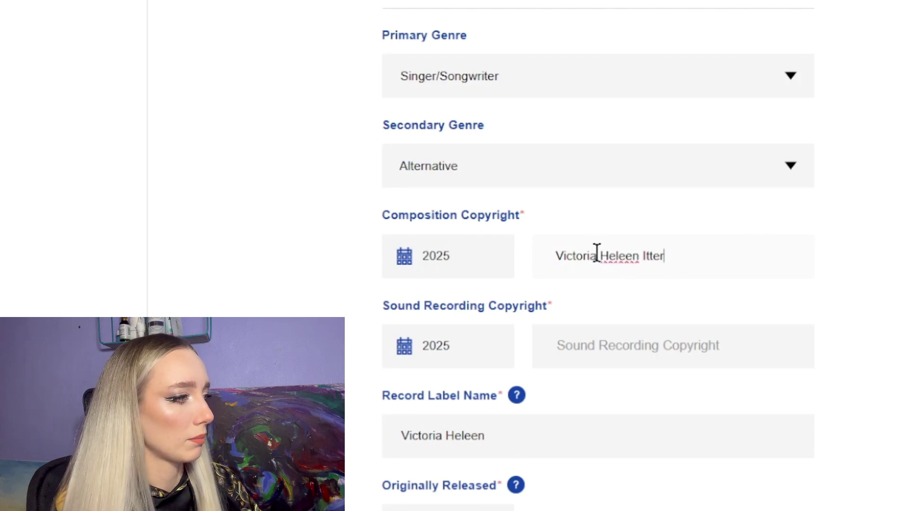
# Correct the composition copyright holder's name by joining the two given names with a hyphen
pyautogui.press('BackSpace')
pyautogui.press('BackSpace')
pyautogui.press('BackSpace')
pyautogui.press('BackSpace')
pyautogui.press('BackSpace')
pyautogui.press('BackSpace')
pyautogui.press('Left')
pyautogui.press('Left')
pyautogui.press('Left')
pyautogui.press('Left')
pyautogui.press('Left')
pyautogui.press('Left')
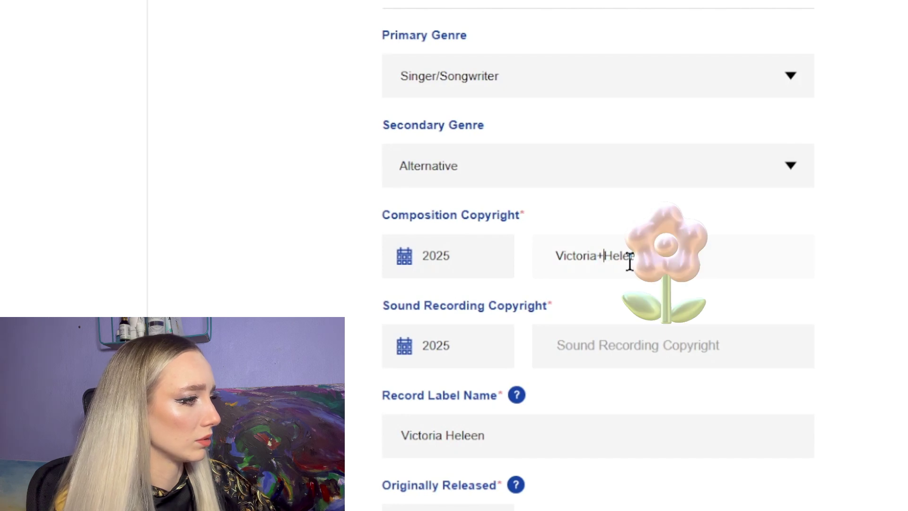
pyautogui.write('-')
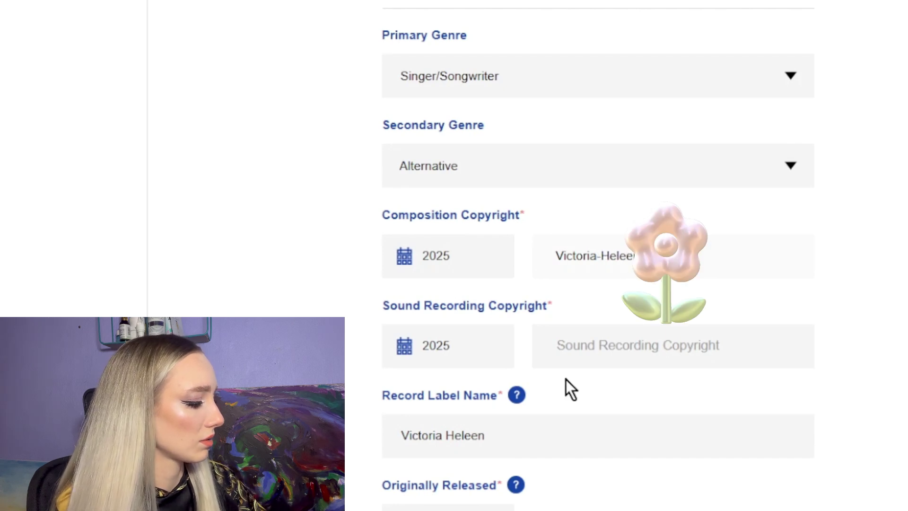
# Enter the copyright holder's name as the 2025 sound recording copyright
pyautogui.click(600, 337)
pyautogui.write('Victoria')
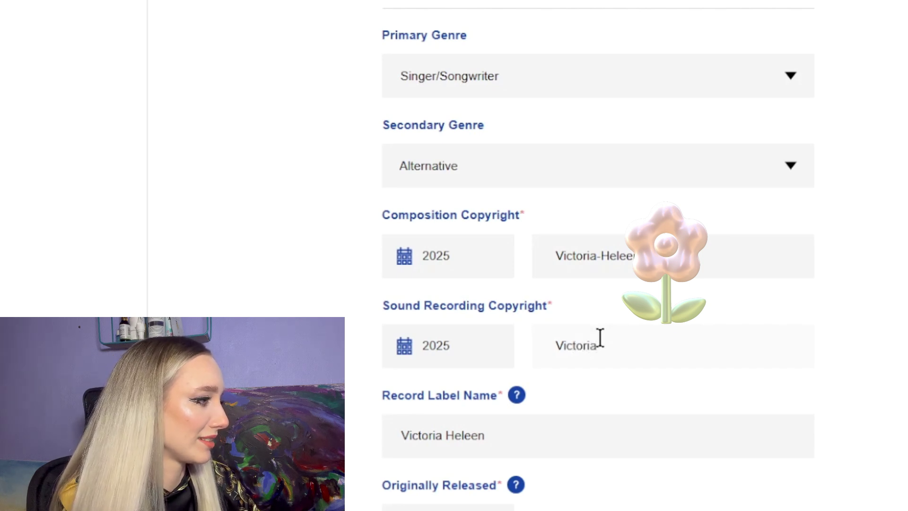
pyautogui.write('+Heleen')
# Read the explanation of the Originally Released date and view its calendar without choosing a date
pyautogui.scroll(-1, 879, 376)
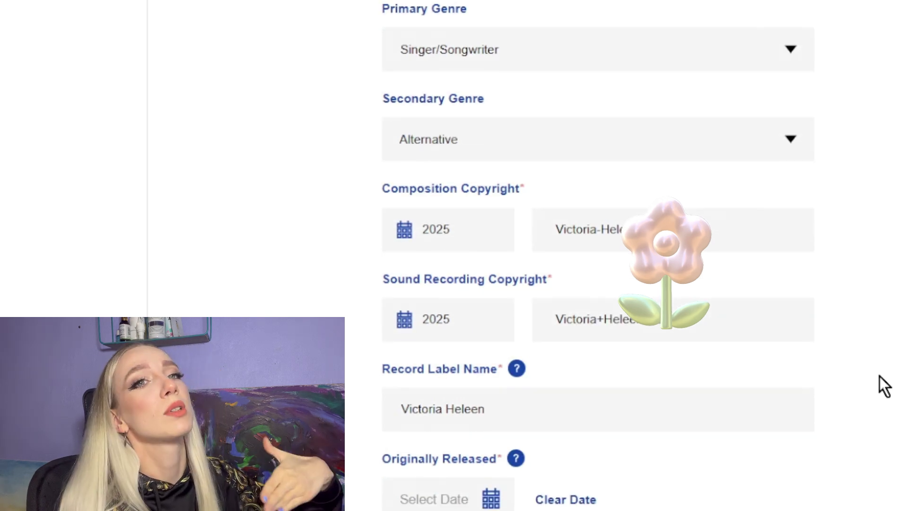
pyautogui.scroll(-3, 819, 376)
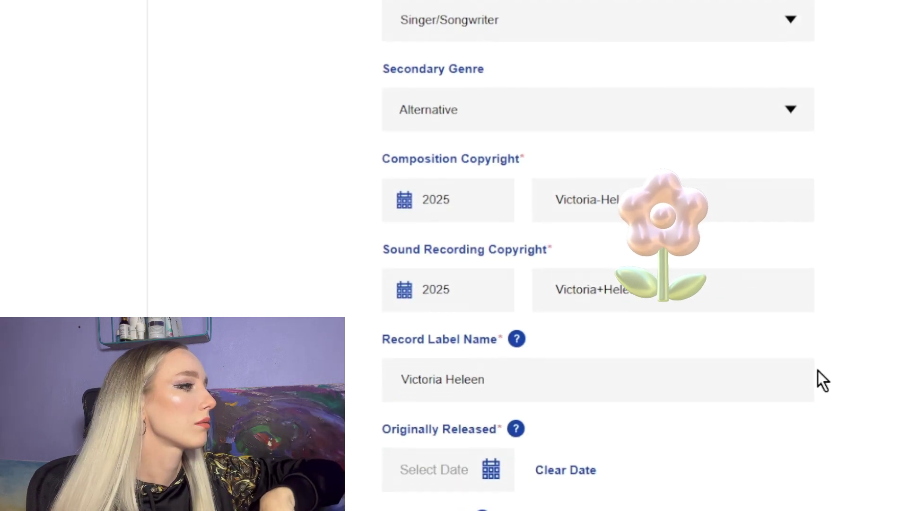
pyautogui.scroll(-1, 795, 386)
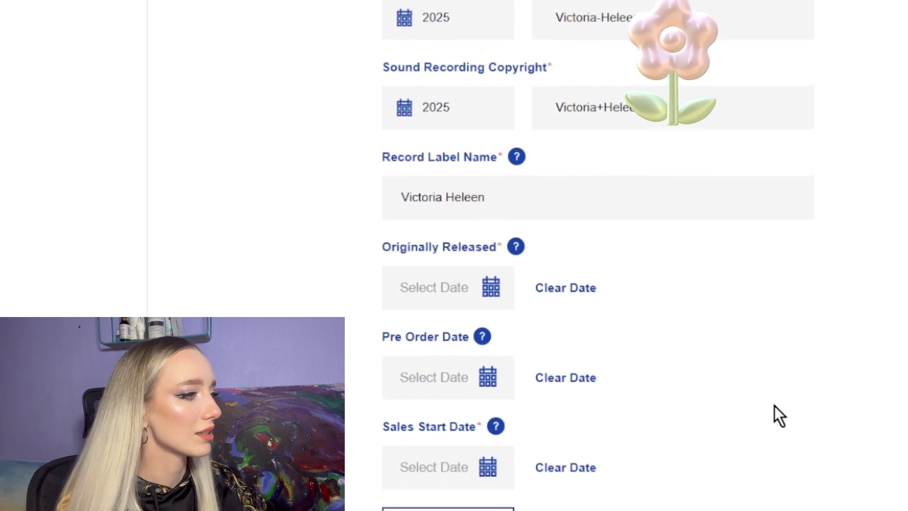
pyautogui.scroll(-2, 629, 345)
pyautogui.click(514, 115)
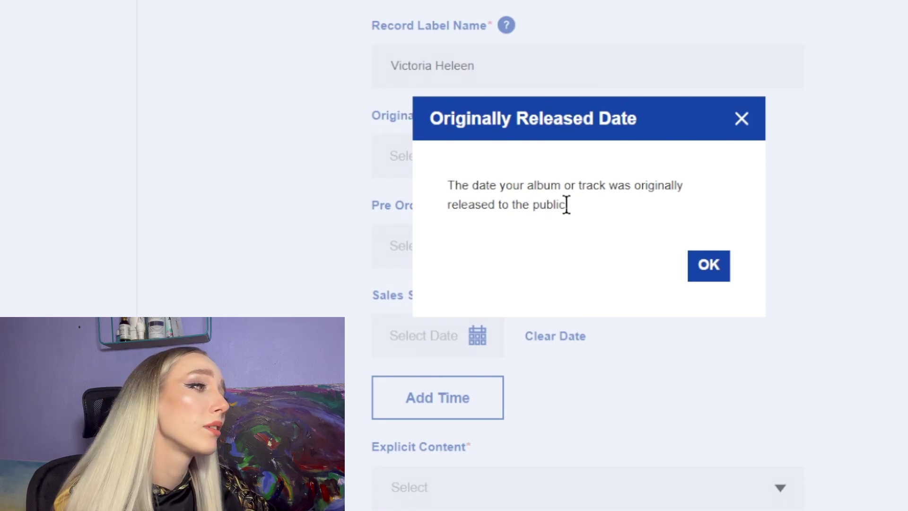
pyautogui.click(742, 120)
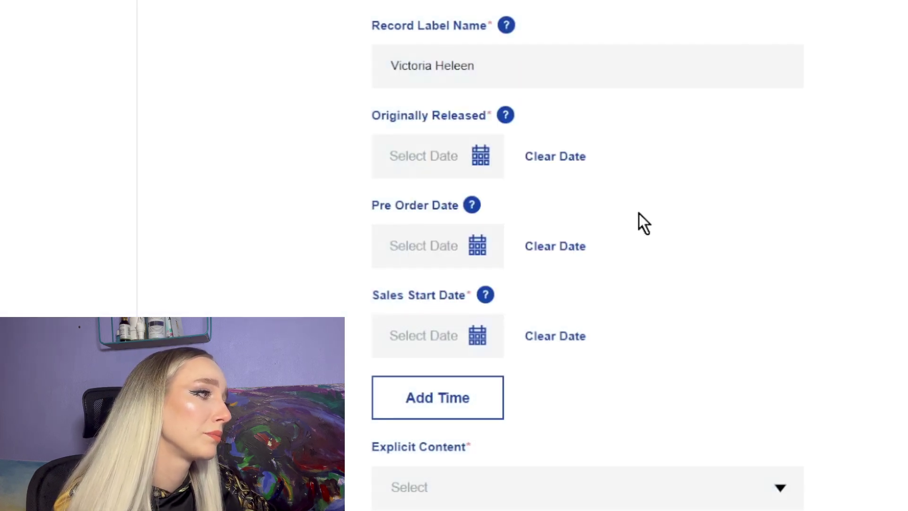
pyautogui.click(480, 157)
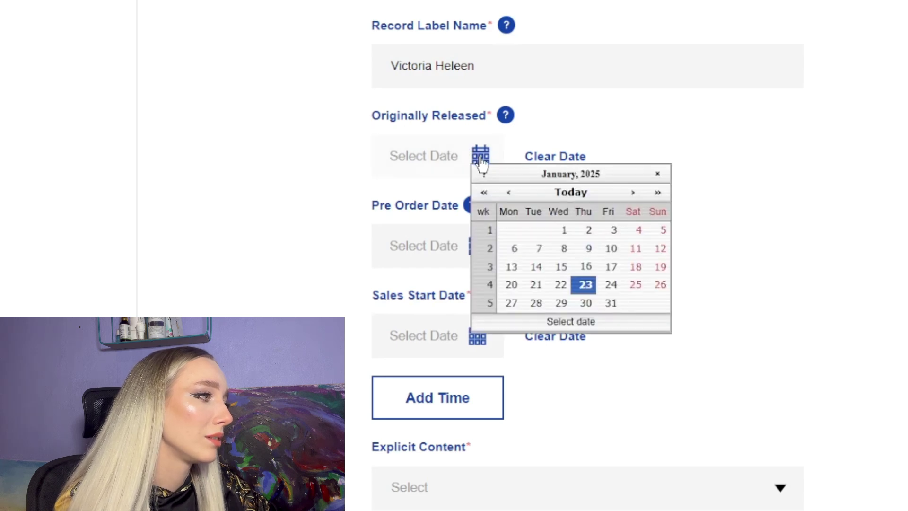
pyautogui.click(685, 112)
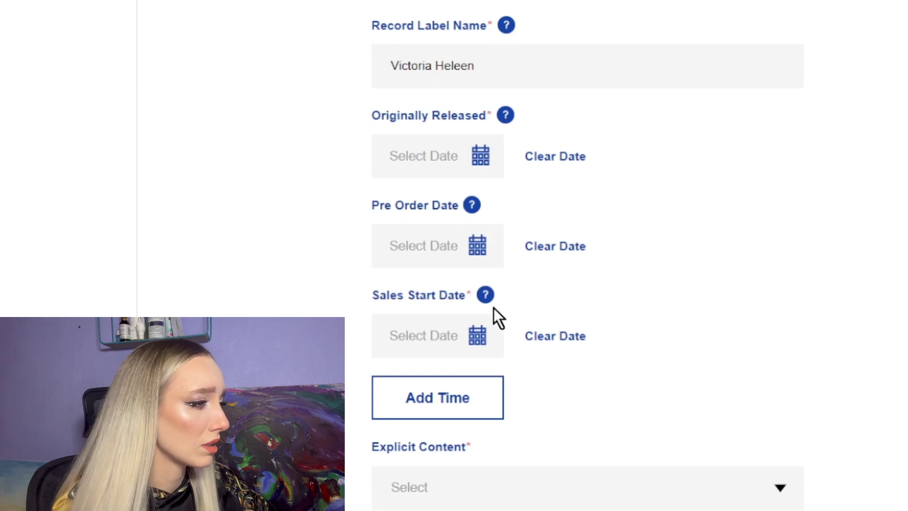
# Set the Sales Start Date to 2025/02/06 and Explicit Content to Not Explicit, and save the album details
pyautogui.click(477, 335)
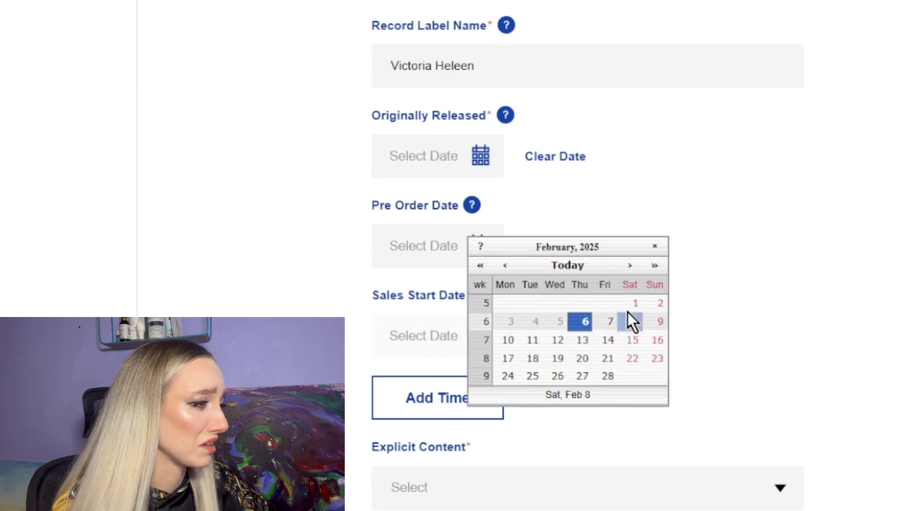
pyautogui.click(699, 242)
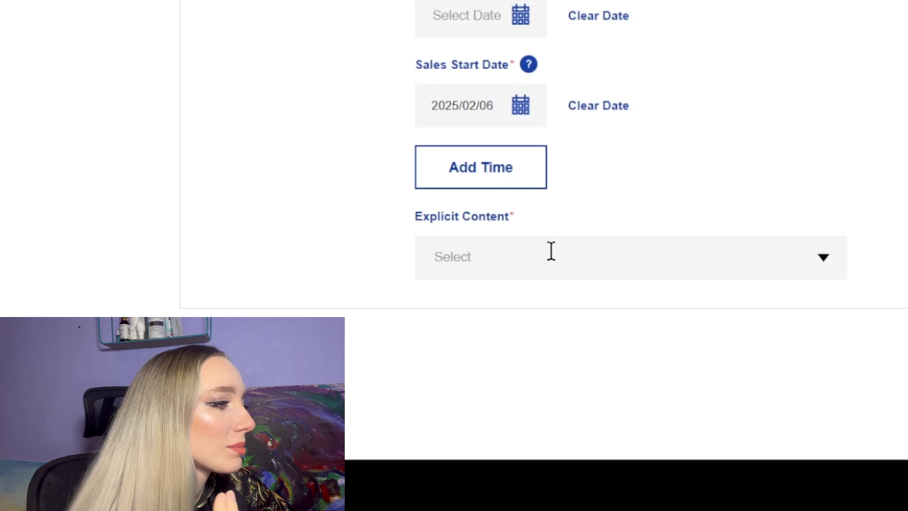
pyautogui.click(819, 259)
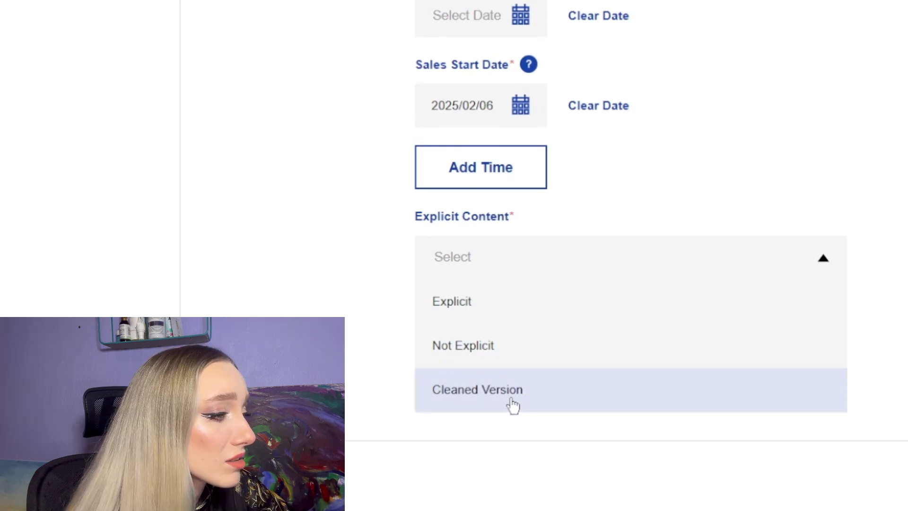
pyautogui.click(520, 353)
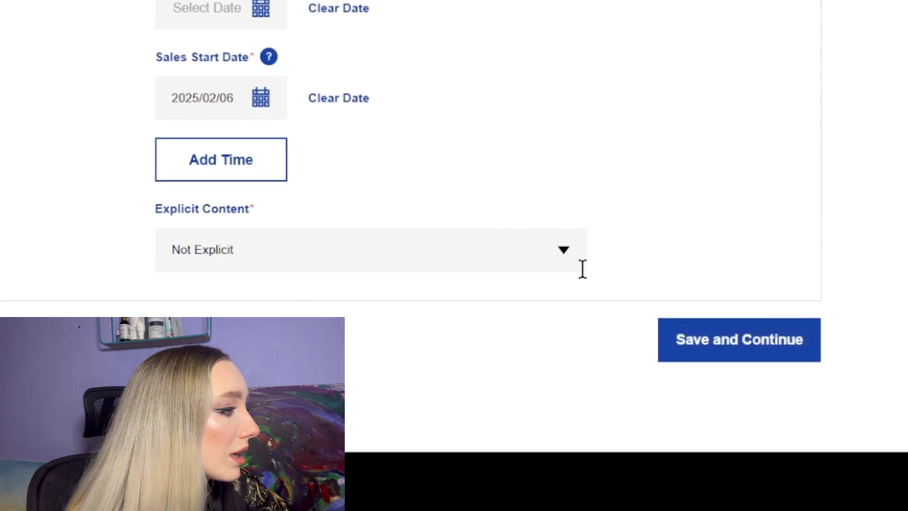
pyautogui.click(704, 336)
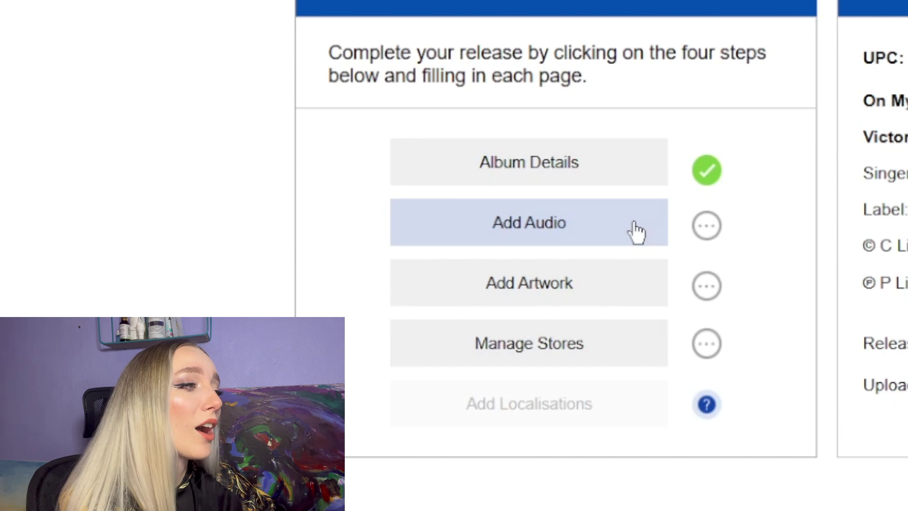
# Upload the mastered "On my own" FLAC file from the Onnmyown folder on Data (D:) as the release's audio
pyautogui.click(623, 234)
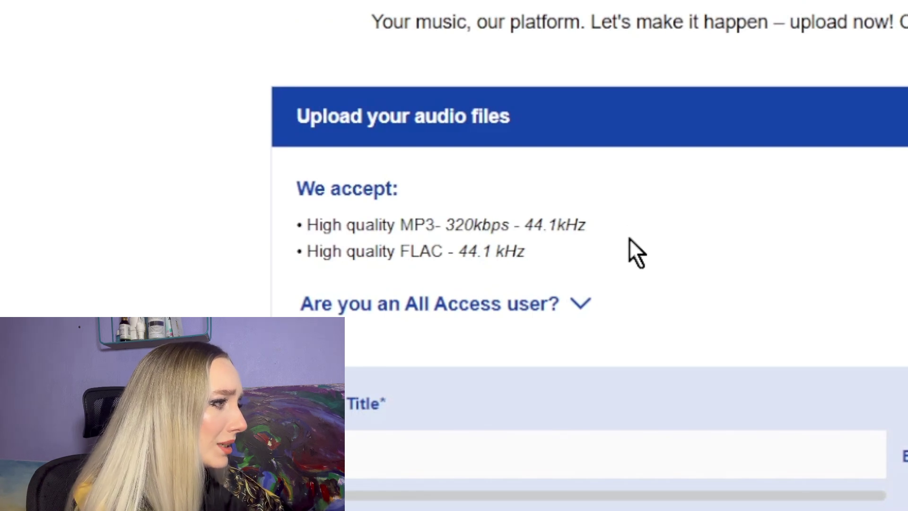
pyautogui.scroll(-3, 634, 241)
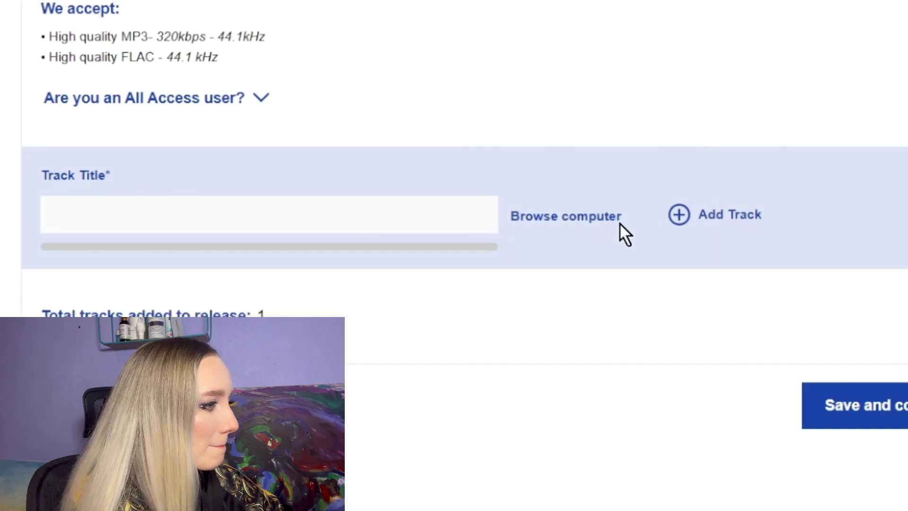
pyautogui.click(552, 227)
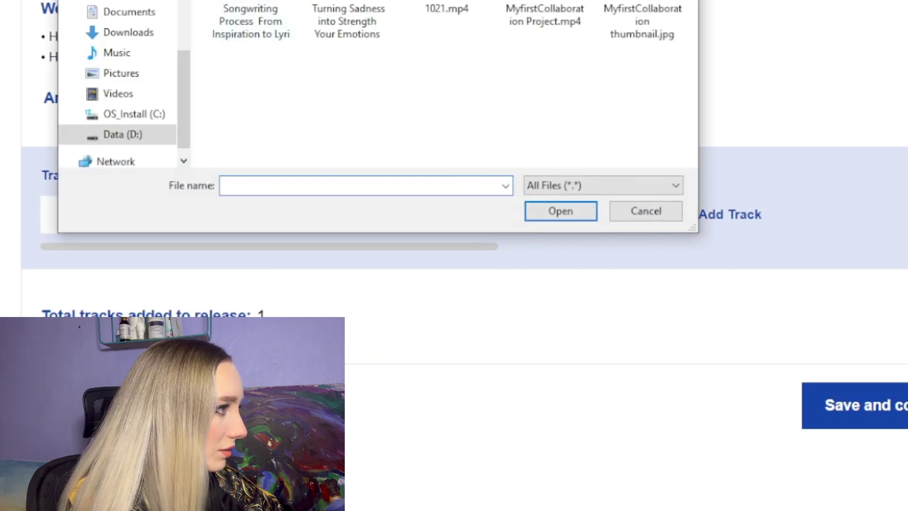
pyautogui.hotkey('alt', 'Up')
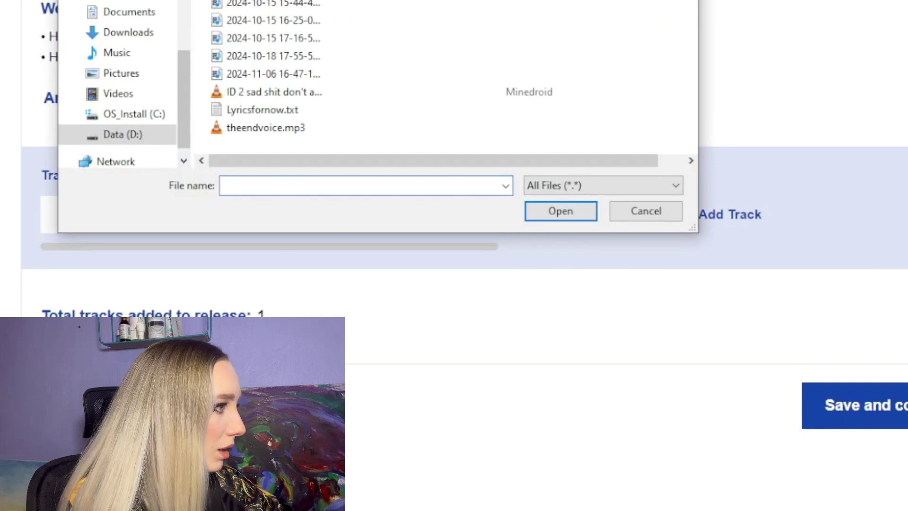
pyautogui.scroll(-1, 123, 85)
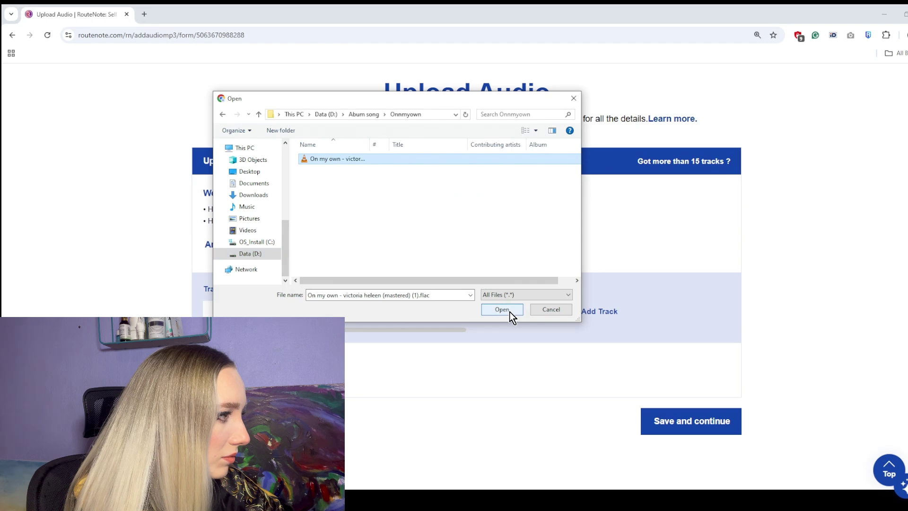
pyautogui.click(502, 309)
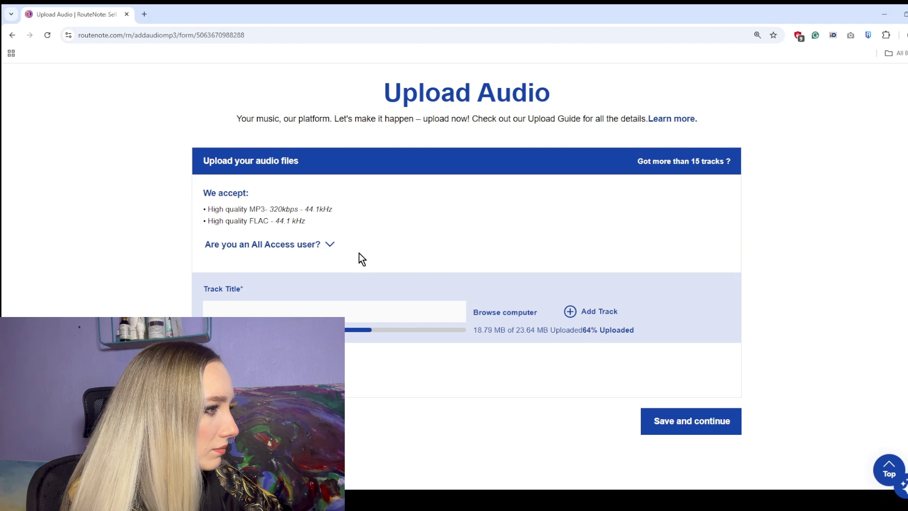
# Title the uploaded track "On My Own" and save the audio upload
pyautogui.scroll(-1, 454, 265)
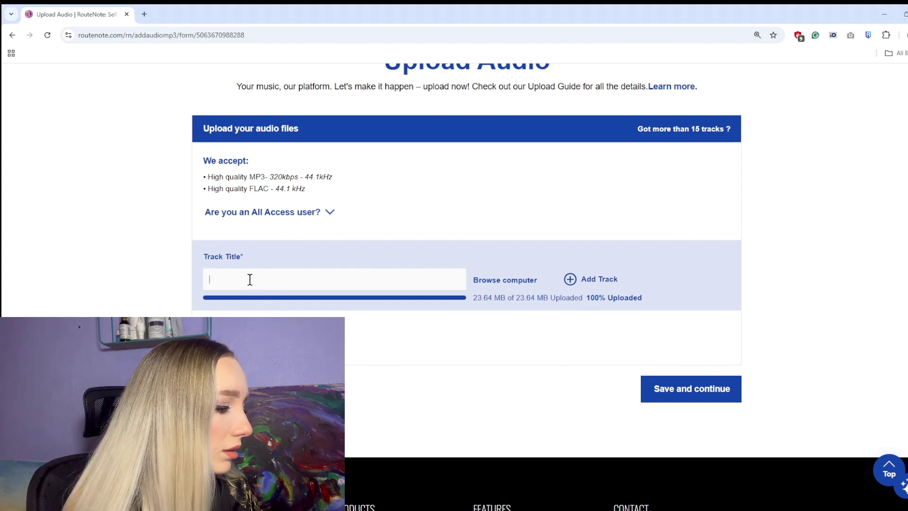
pyautogui.write('On My Own')
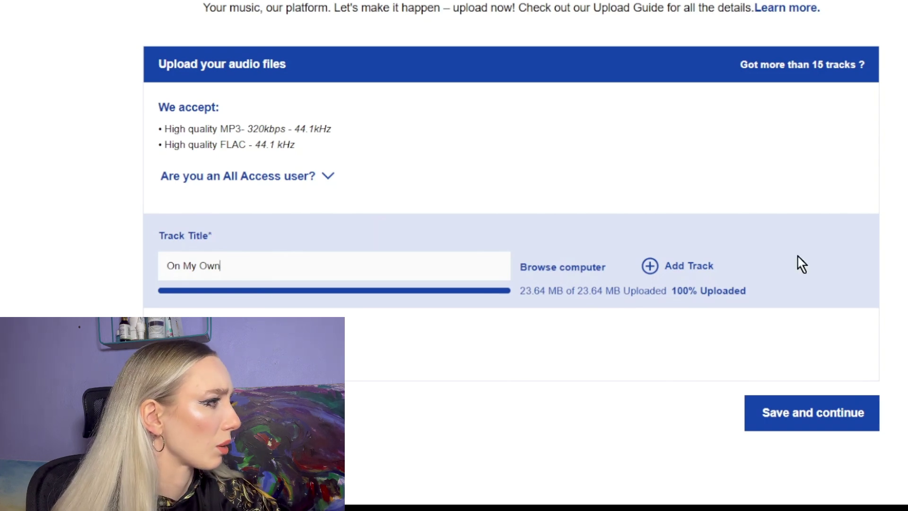
pyautogui.click(824, 413)
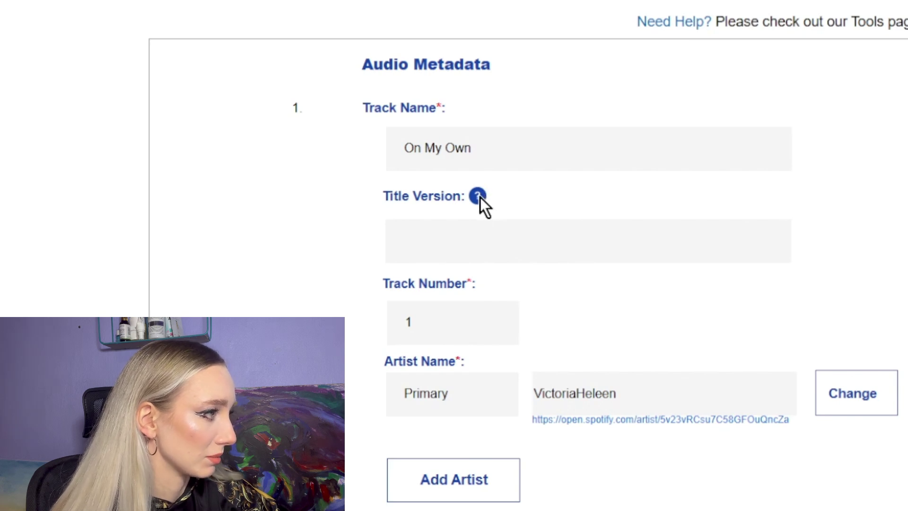
# Review and save the track's prefilled audio metadata, and confirm that uploading for this release is finished
pyautogui.click(580, 227)
pyautogui.scroll(-2, 571, 253)
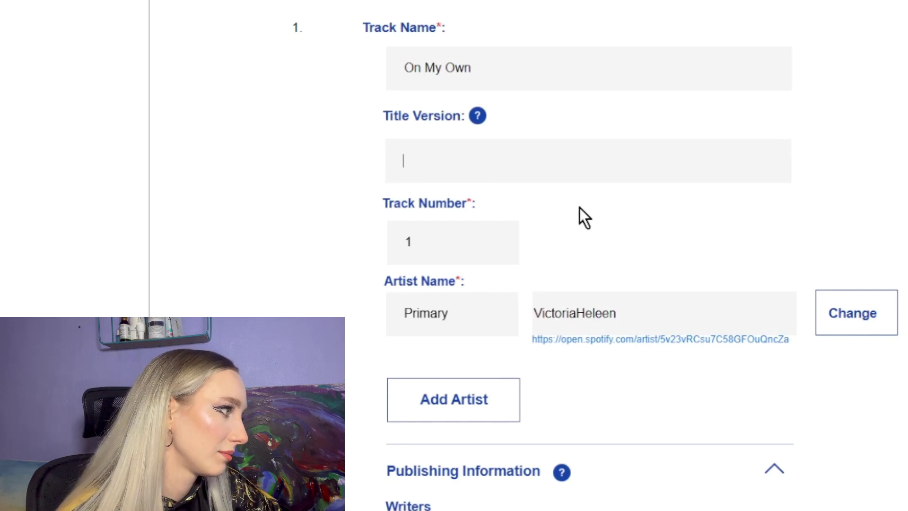
pyautogui.scroll(-1, 580, 208)
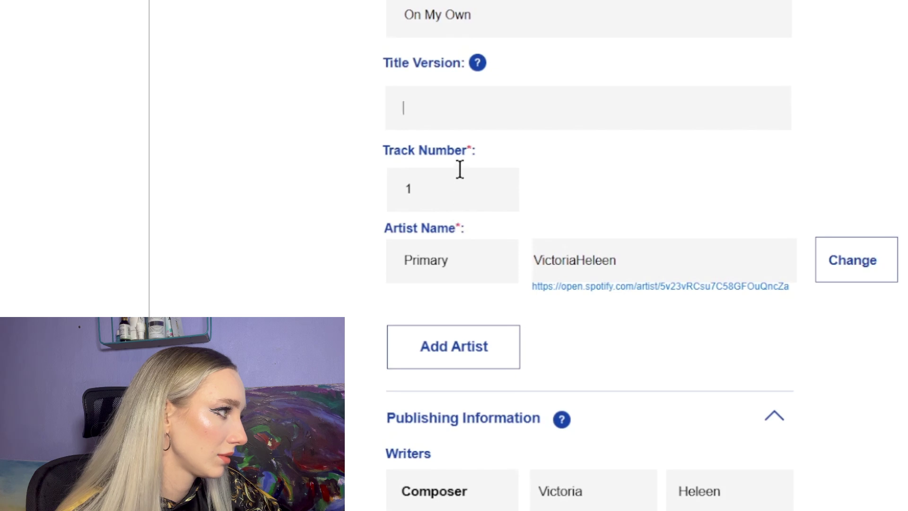
pyautogui.scroll(-1, 603, 333)
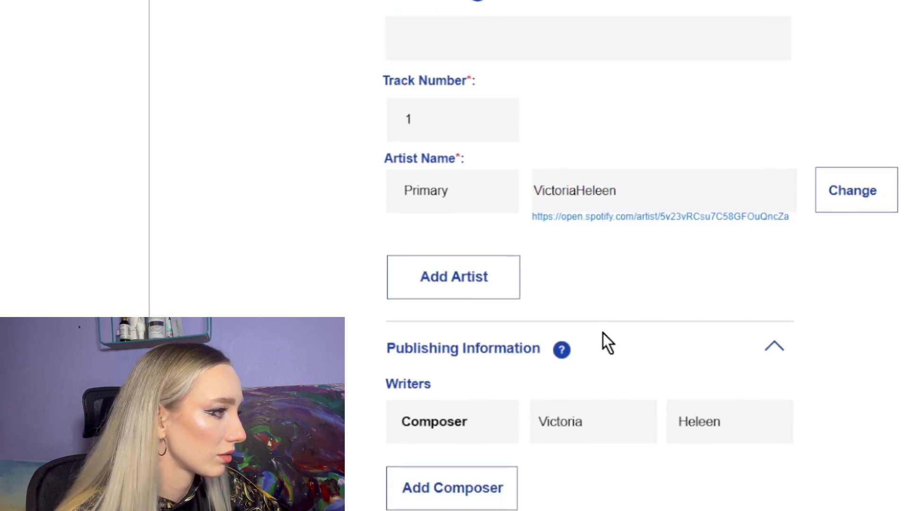
pyautogui.scroll(-3, 589, 300)
pyautogui.scroll(-2, 587, 319)
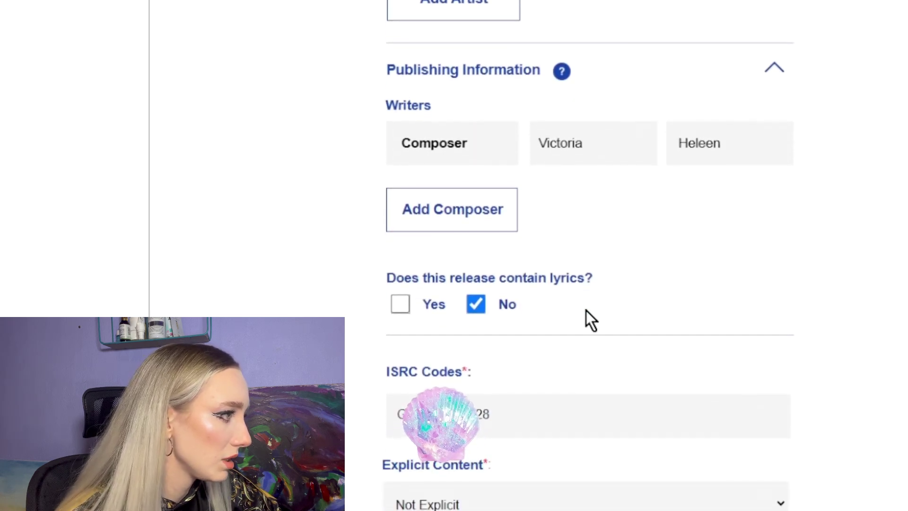
pyautogui.scroll(-2, 585, 310)
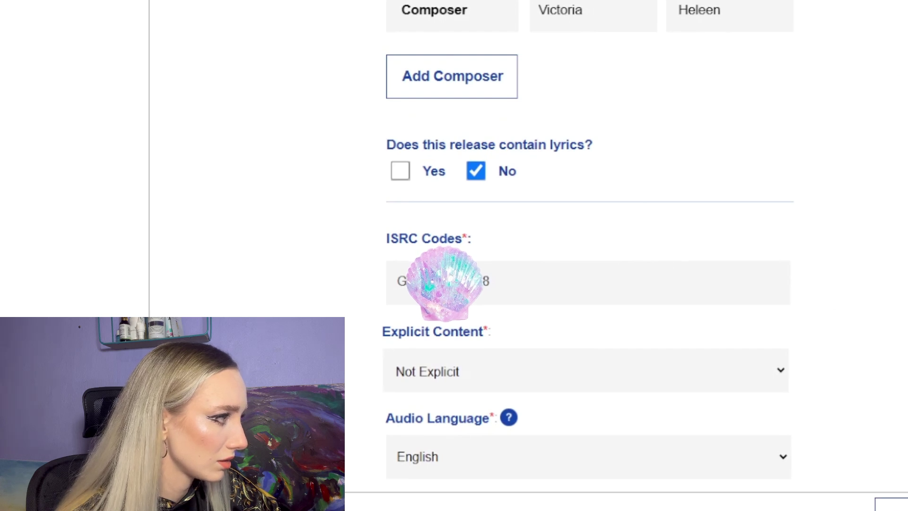
pyautogui.click(858, 433)
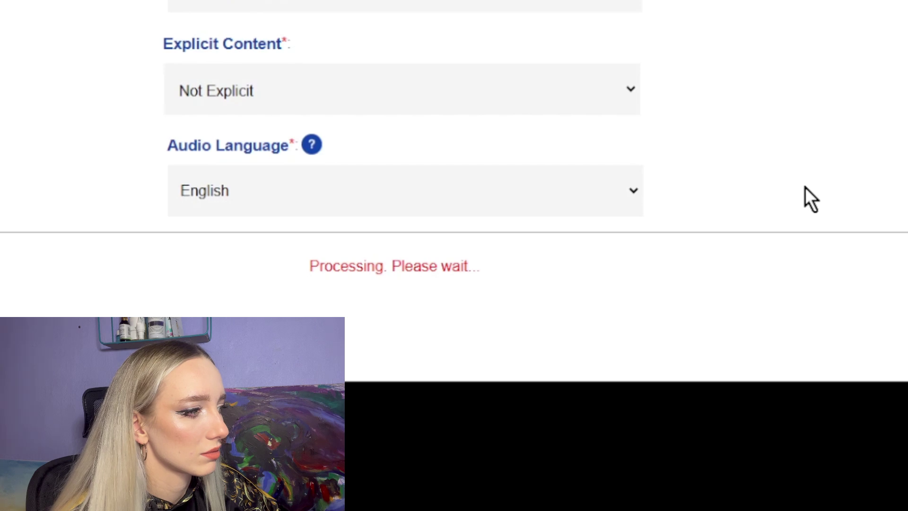
pyautogui.scroll(-5, 805, 186)
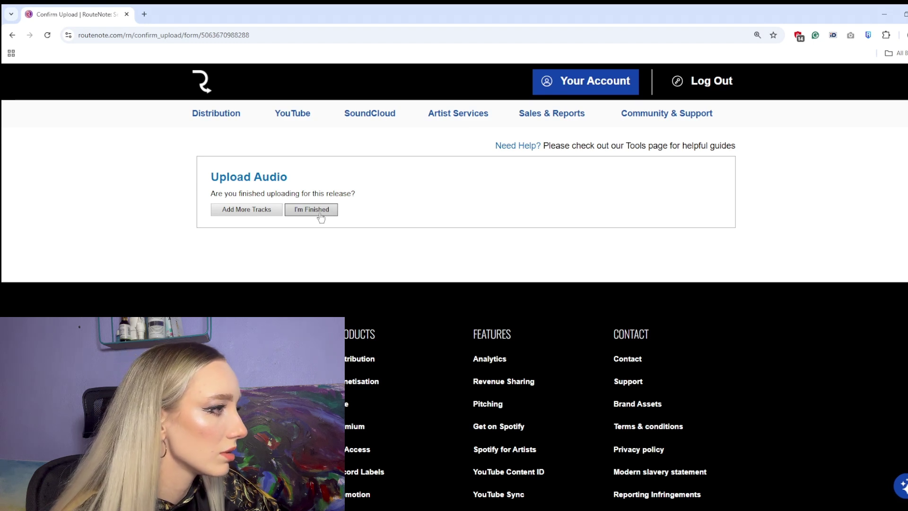
pyautogui.click(319, 213)
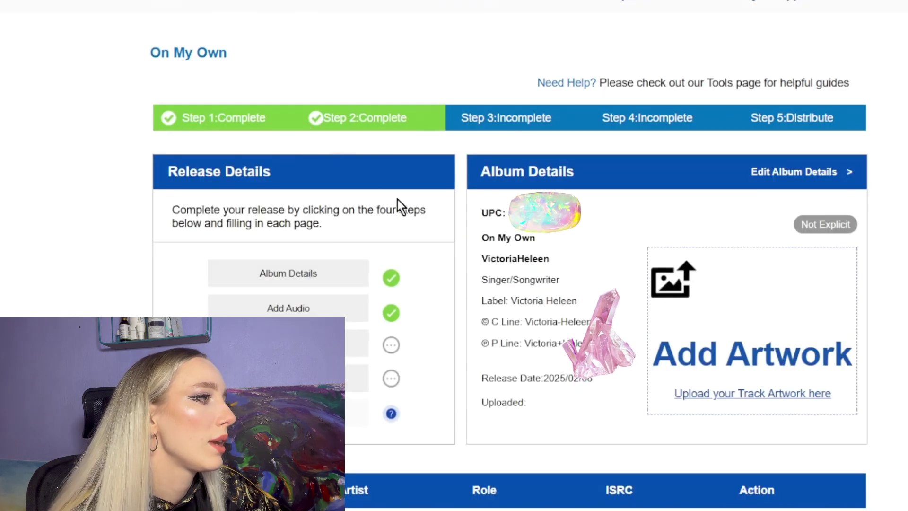
# Open the release's album artwork upload page and read the Style Guidelines for cover images
pyautogui.scroll(-2, 397, 200)
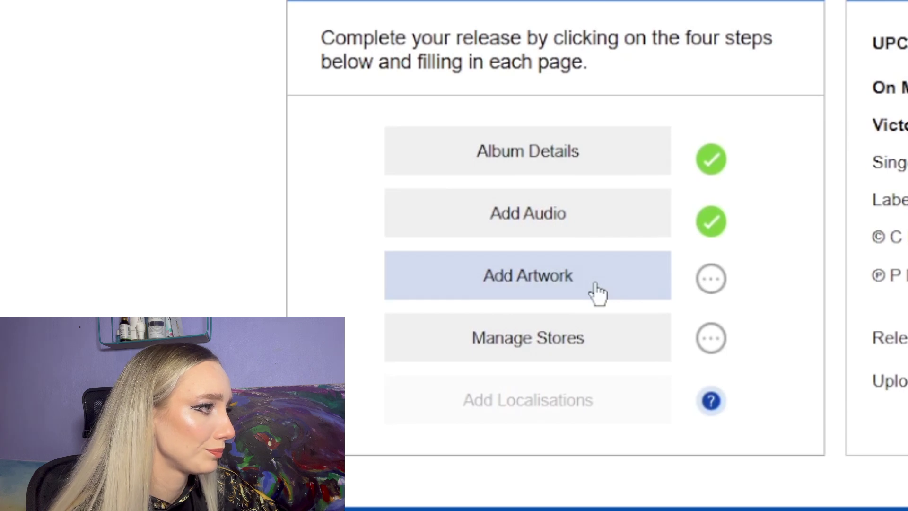
pyautogui.click(598, 293)
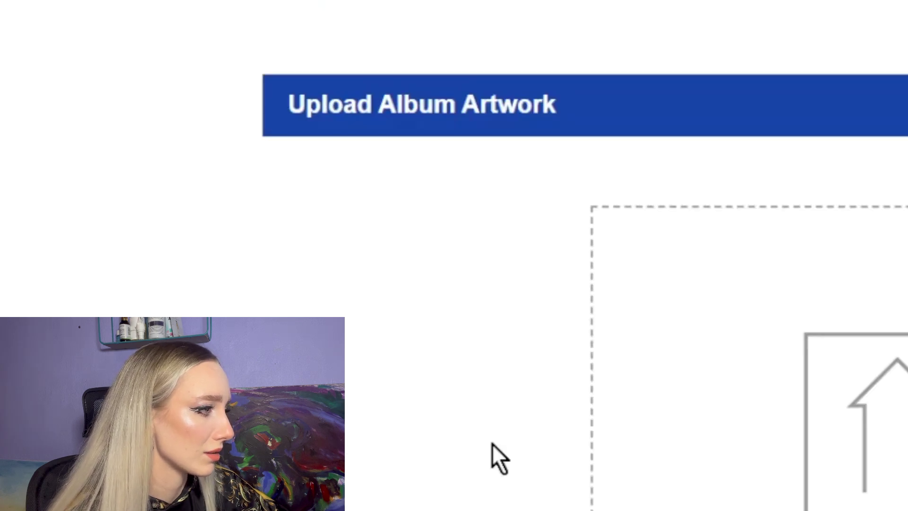
pyautogui.scroll(-1, 473, 481)
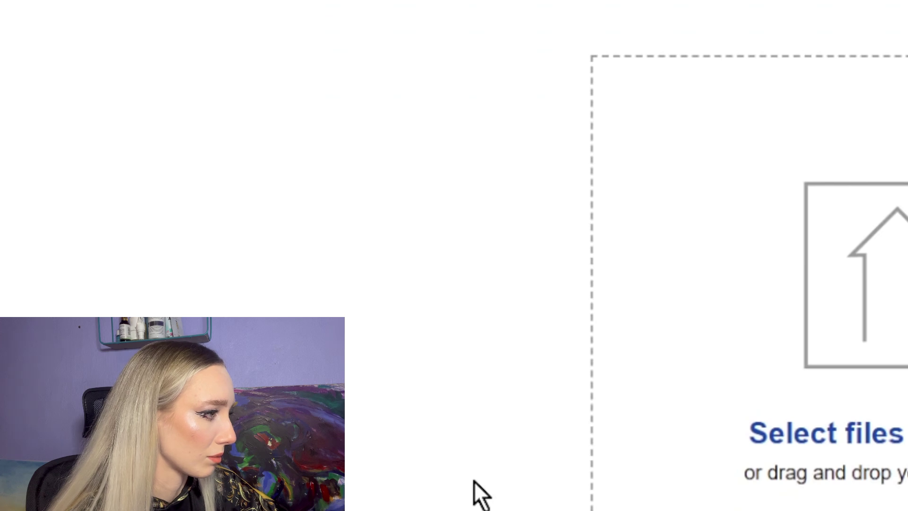
pyautogui.scroll(-5, 476, 469)
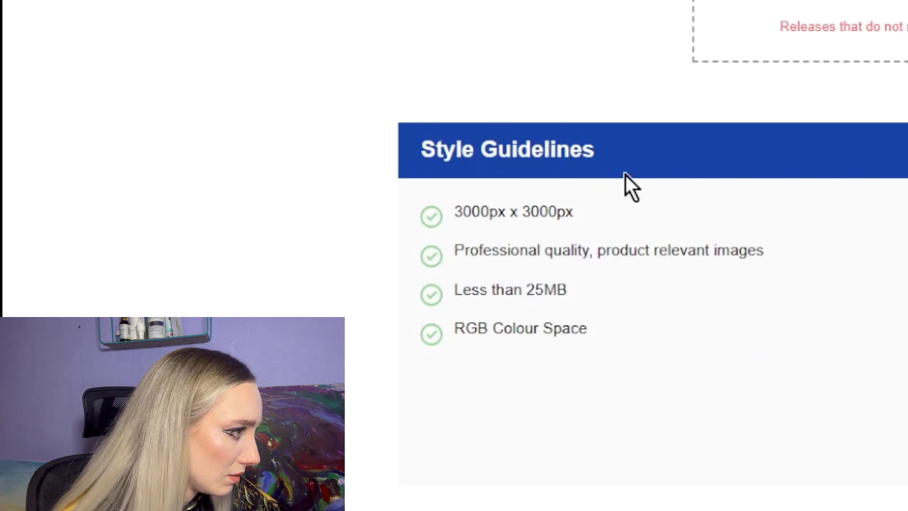
pyautogui.scroll(3, 543, 283)
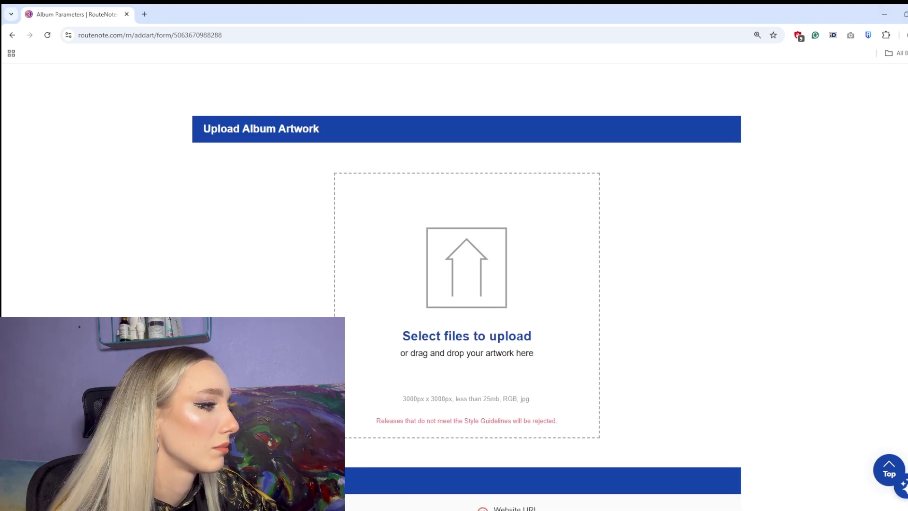
# In Canva, copy the ON MY OWN title from the onmyowncover page into the 3000px × 3000px design and centre it in the white band above the photo
pyautogui.moveTo(344, 509)
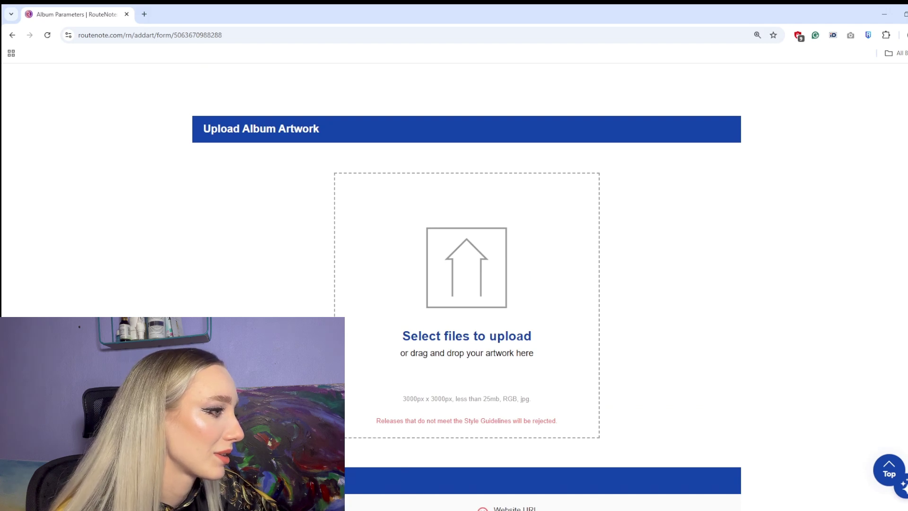
pyautogui.hotkey('alt', 'Tab')
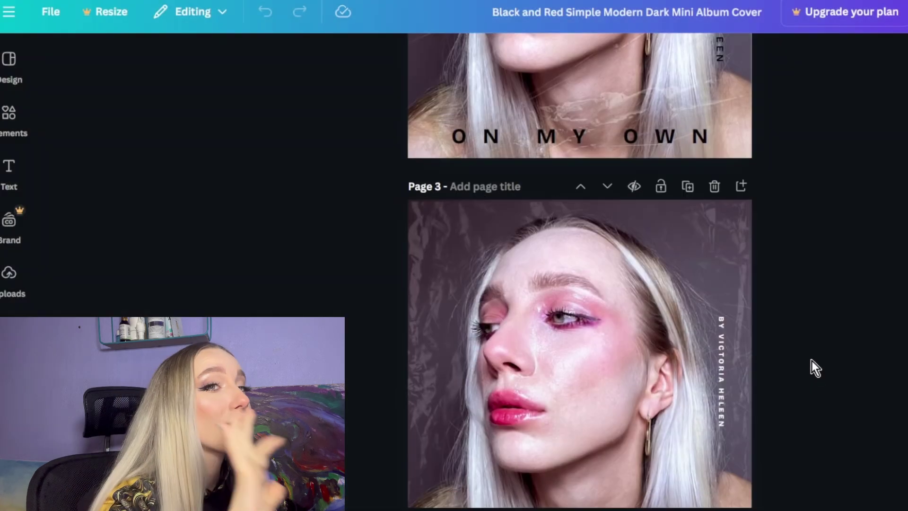
pyautogui.scroll(-10, 811, 360)
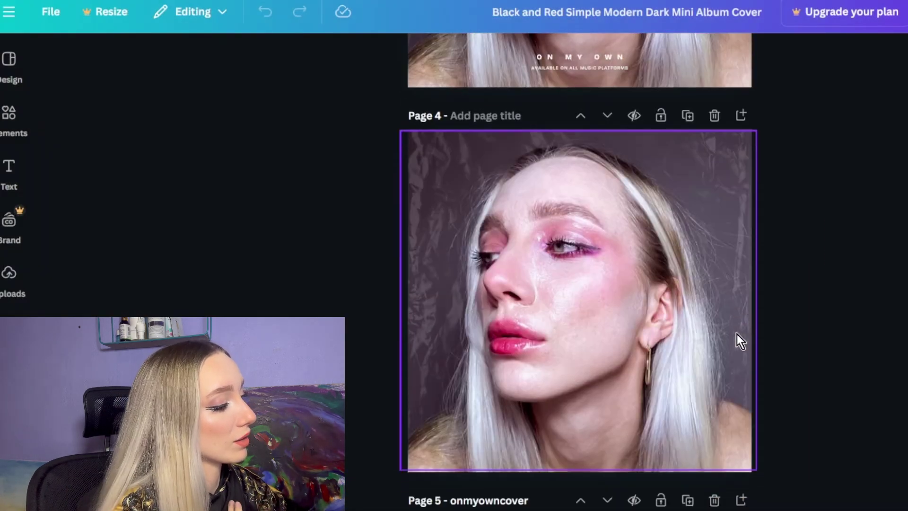
pyautogui.scroll(-5, 734, 336)
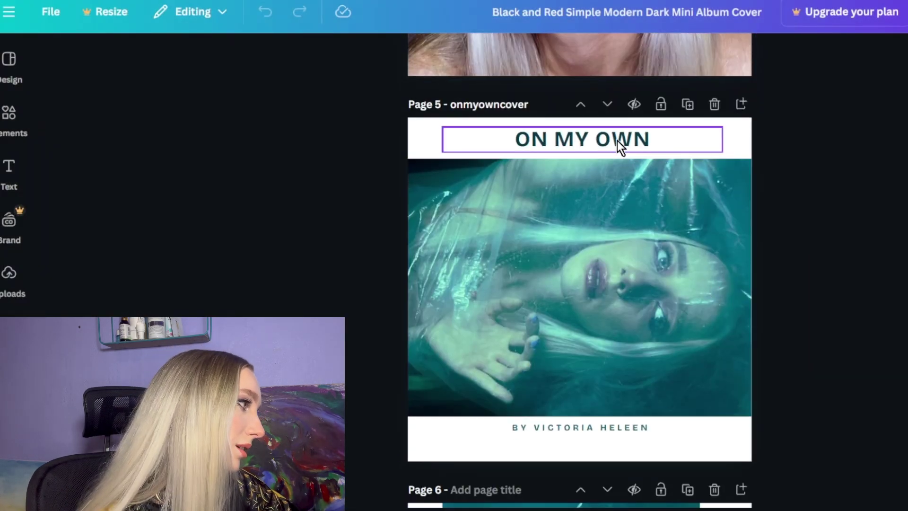
pyautogui.click(617, 140)
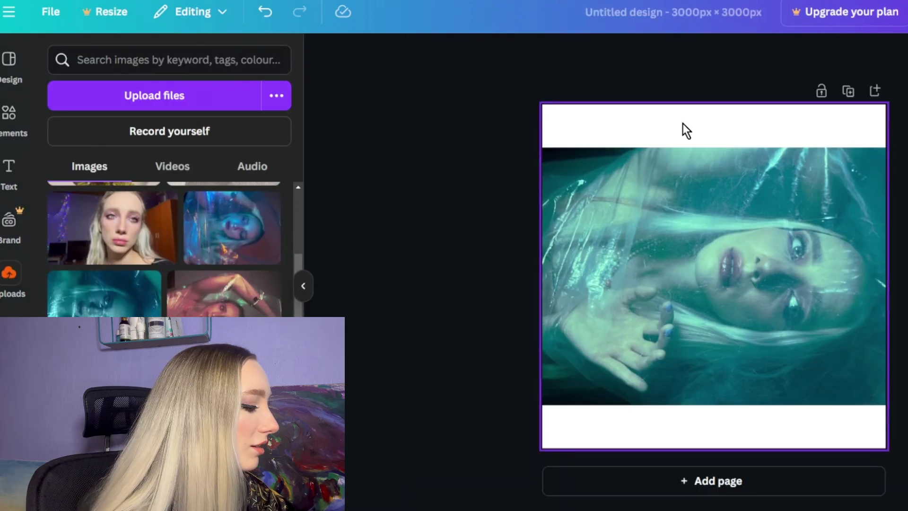
pyautogui.click(682, 123)
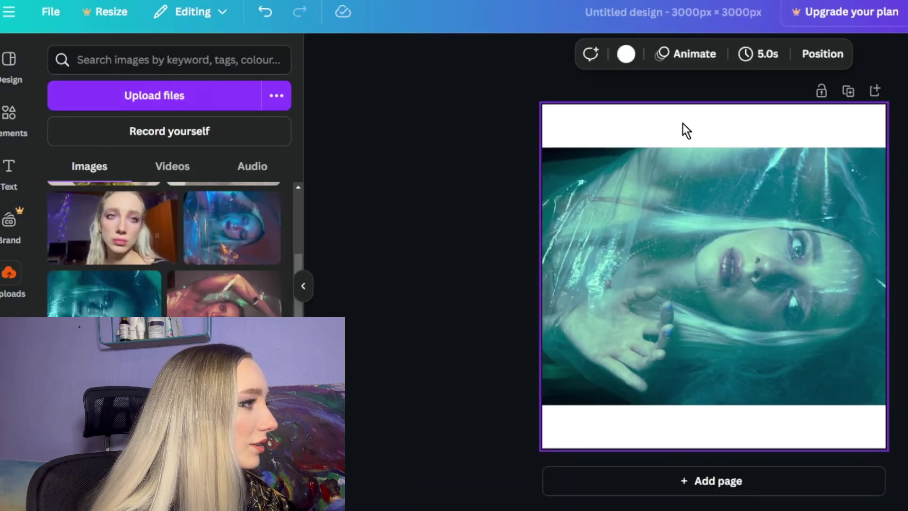
pyautogui.hotkey('ctrl', 'v')
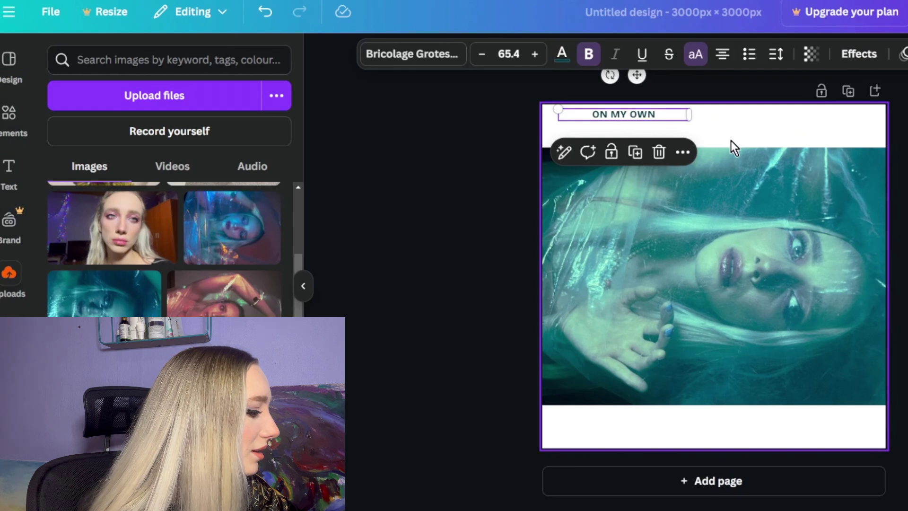
pyautogui.moveTo(644, 116); pyautogui.dragTo(734, 134)
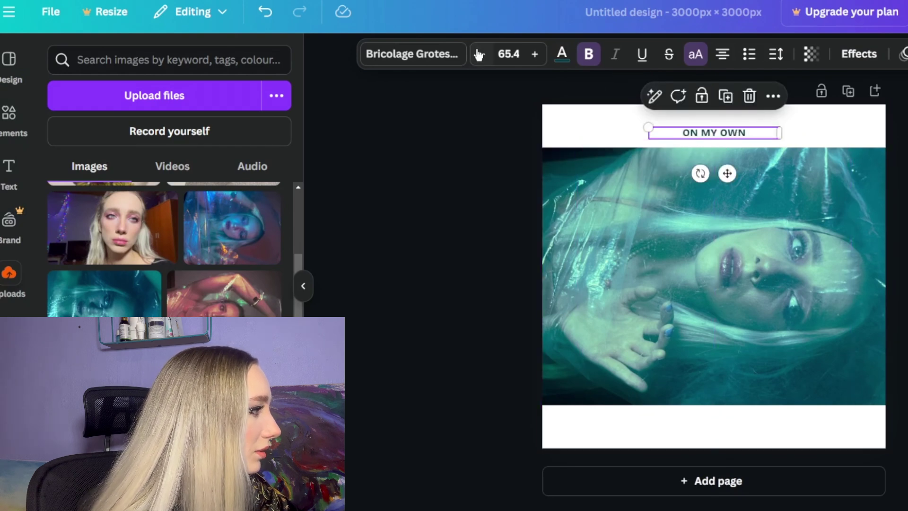
# Enlarge the ON MY OWN title in the white band above the photo to a font size just above 96
pyautogui.click(534, 54)
pyautogui.click(534, 54)
pyautogui.click(534, 54)
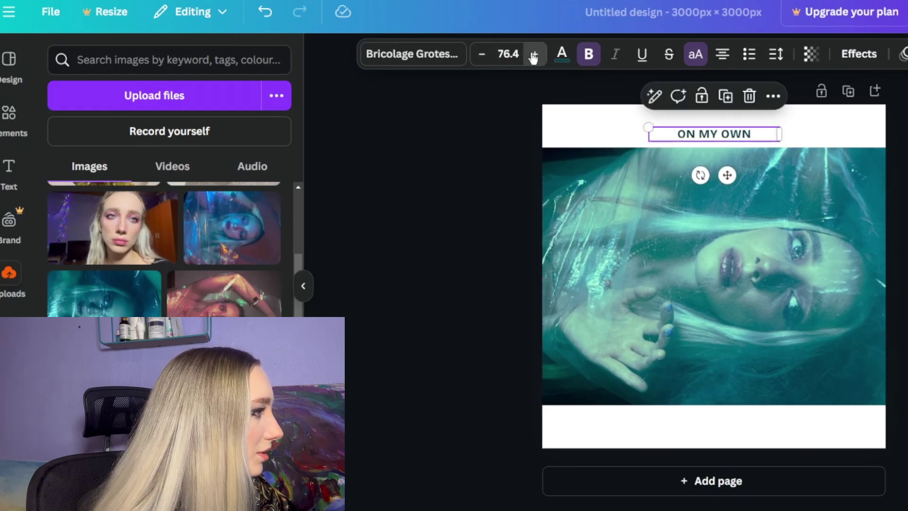
pyautogui.click(533, 54)
pyautogui.click(534, 54)
pyautogui.click(533, 54)
pyautogui.click(533, 54)
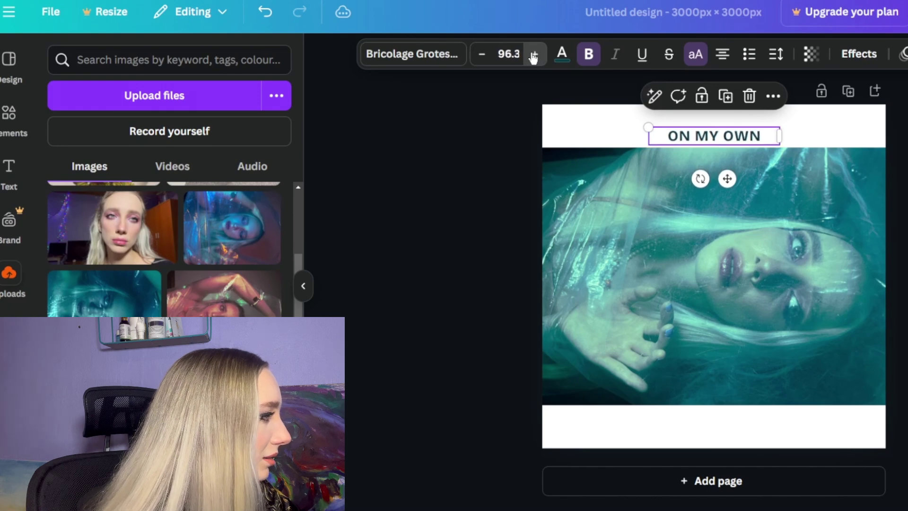
pyautogui.click(534, 53)
pyautogui.click(533, 54)
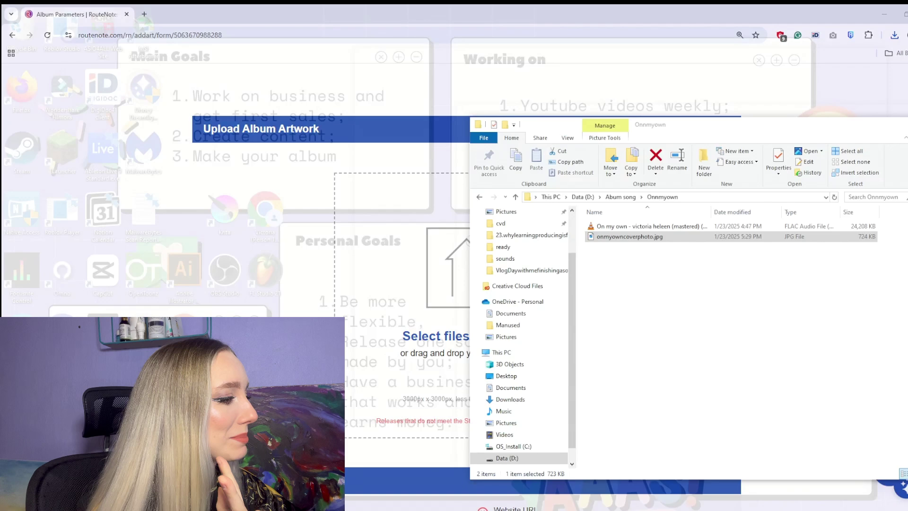
# Return to RouteNote, upload onmyowncoverphoto.jpg from the Onnmyown folder as the album artwork, and save it
pyautogui.click(312, 477)
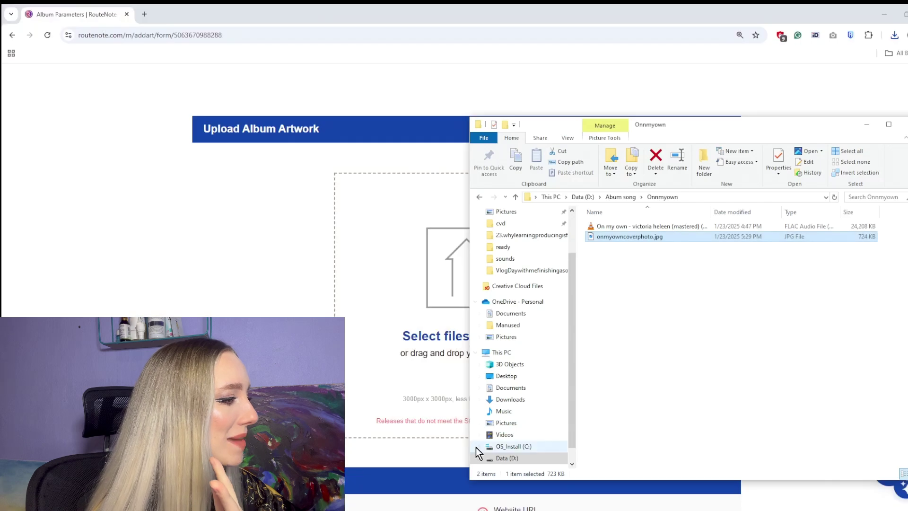
pyautogui.moveTo(770, 136); pyautogui.dragTo(810, 158)
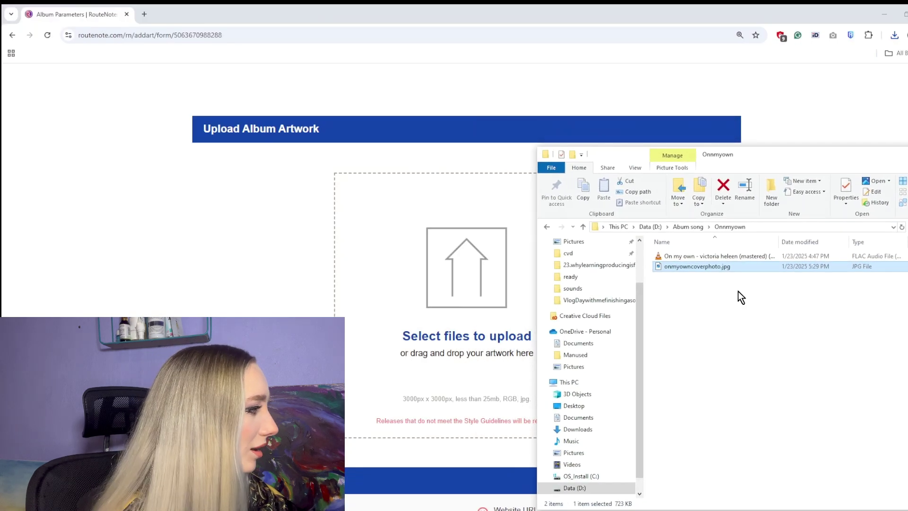
pyautogui.moveTo(735, 268); pyautogui.dragTo(458, 302)
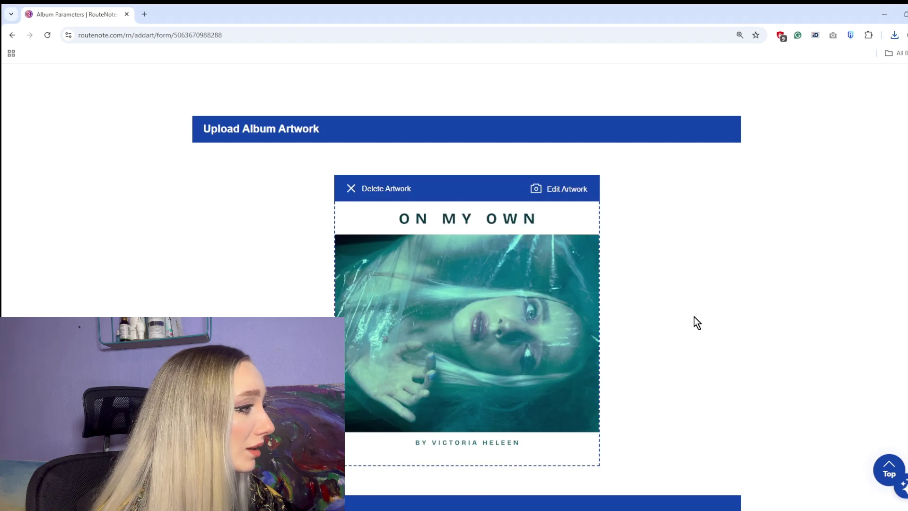
pyautogui.scroll(-1, 693, 317)
pyautogui.scroll(-1, 693, 317)
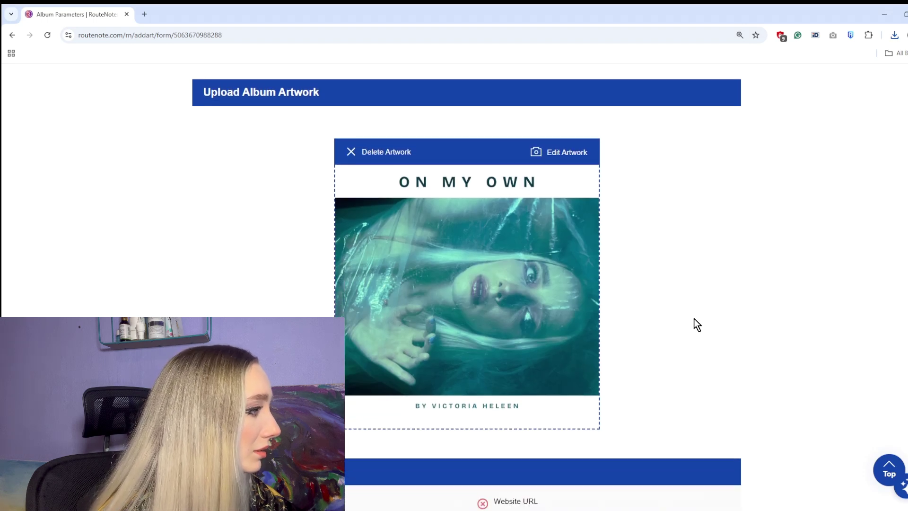
pyautogui.scroll(-5, 694, 324)
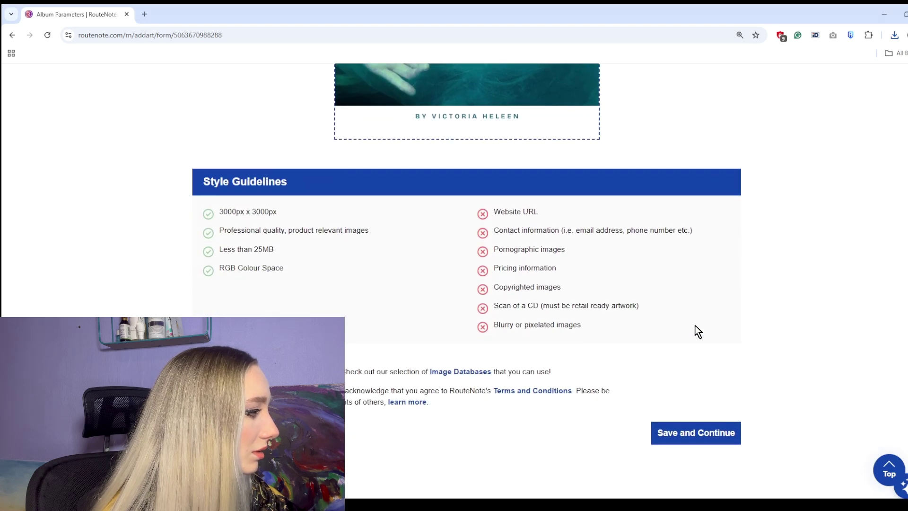
pyautogui.scroll(-1, 694, 326)
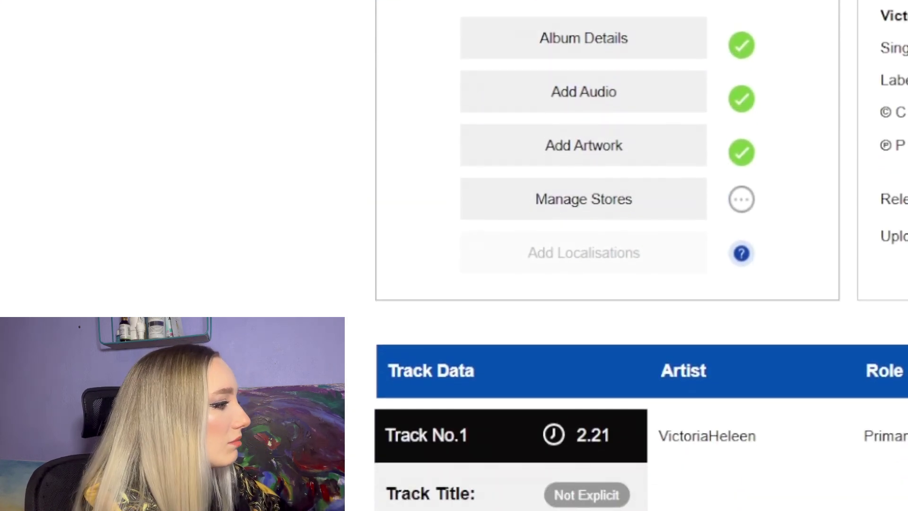
# Open the release's store management page and review the selected stores, the YouTube conditions and the pricing options for each service
pyautogui.click(599, 203)
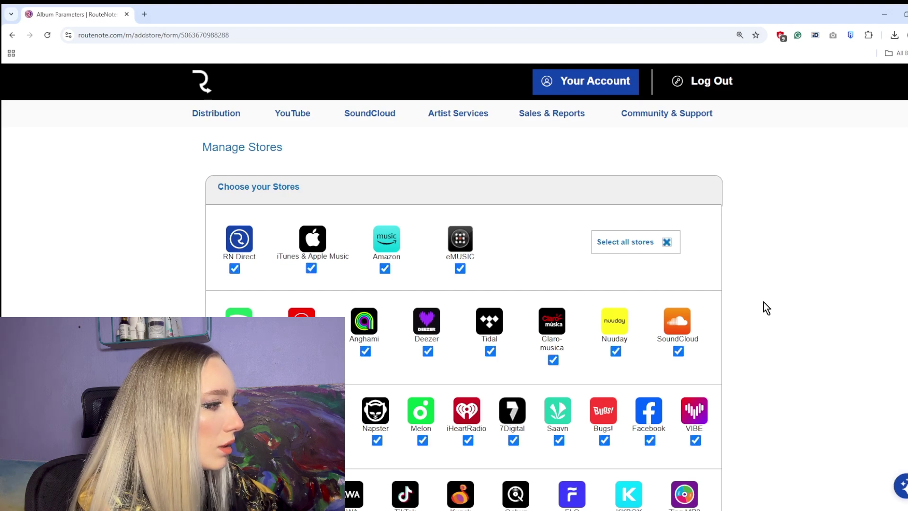
pyautogui.scroll(-1, 762, 307)
pyautogui.scroll(-4, 761, 314)
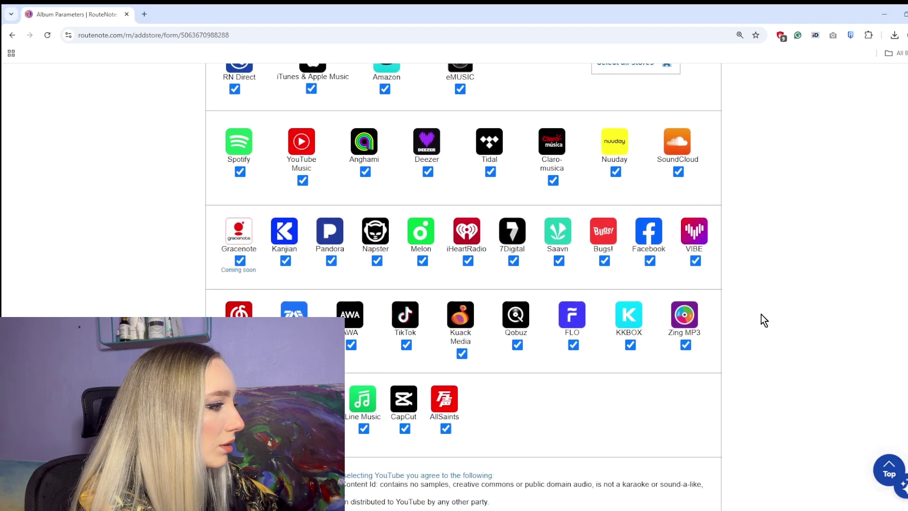
pyautogui.scroll(-2, 761, 314)
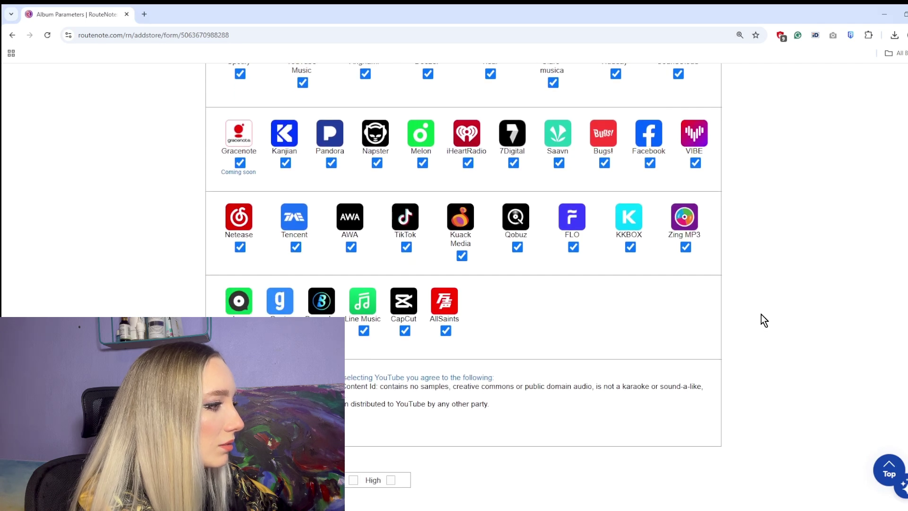
pyautogui.scroll(6, 761, 314)
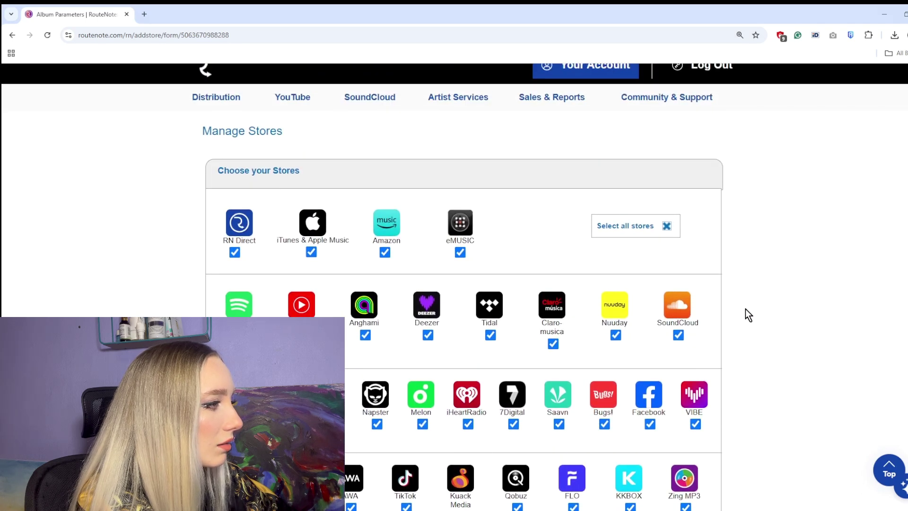
pyautogui.scroll(-7, 646, 273)
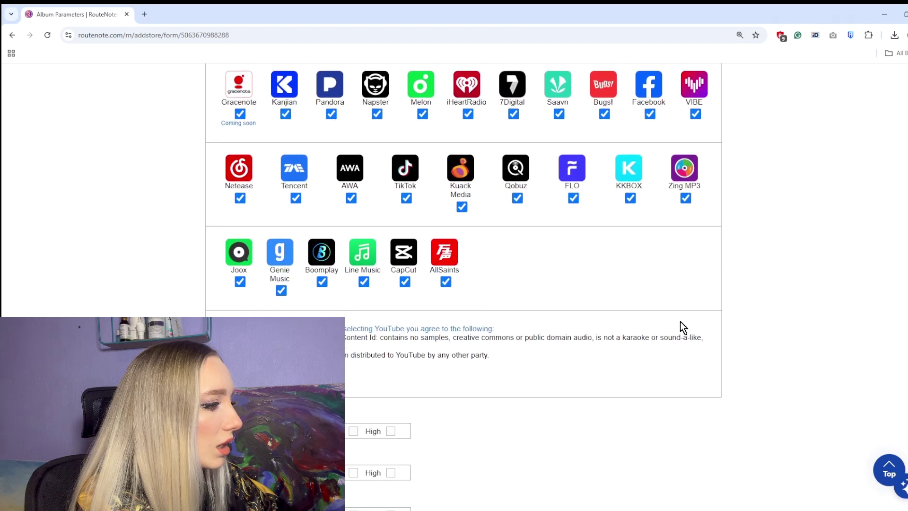
pyautogui.scroll(-2, 680, 322)
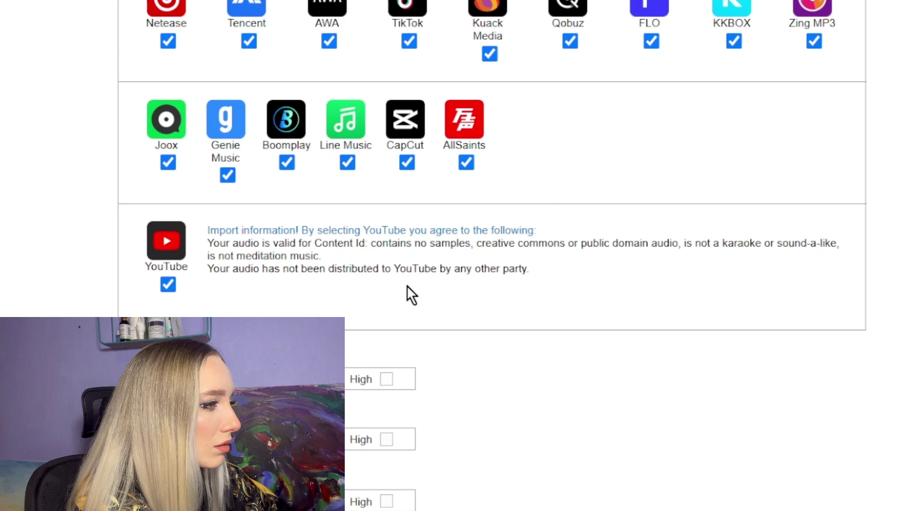
pyautogui.scroll(-3, 468, 345)
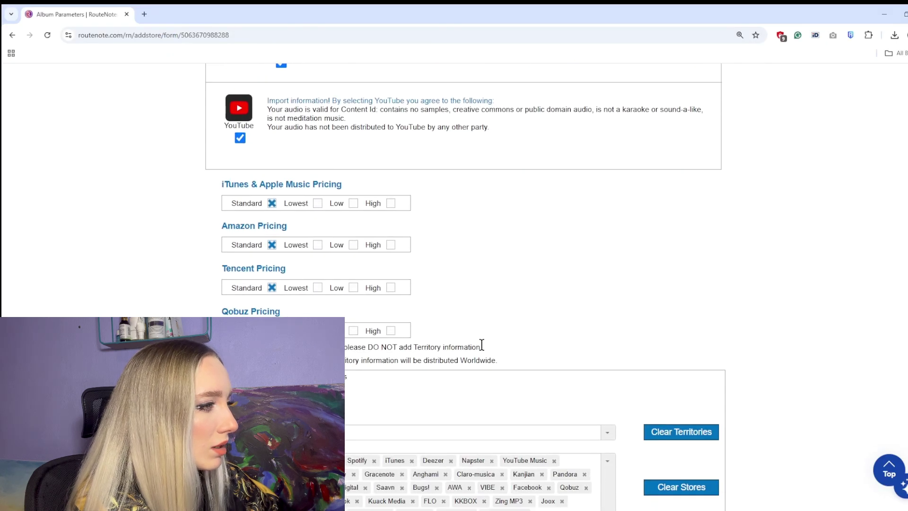
pyautogui.scroll(-2, 481, 345)
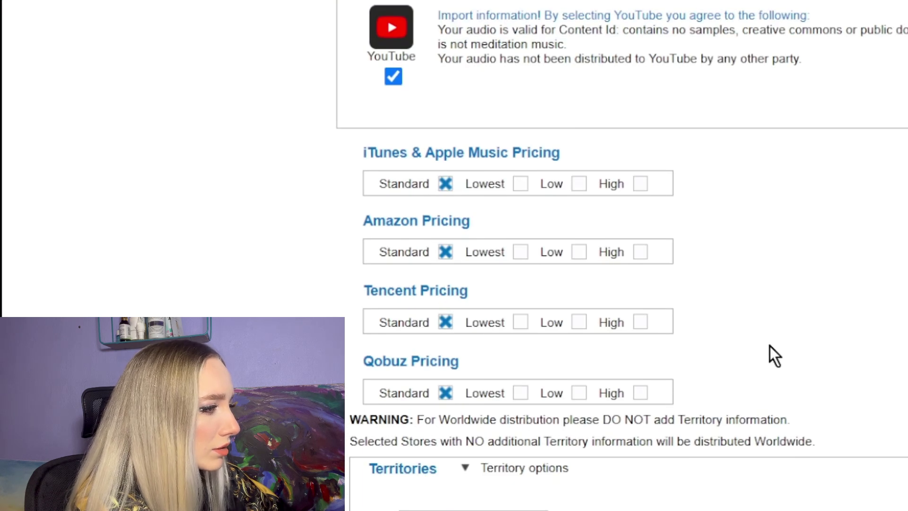
pyautogui.scroll(-3, 821, 331)
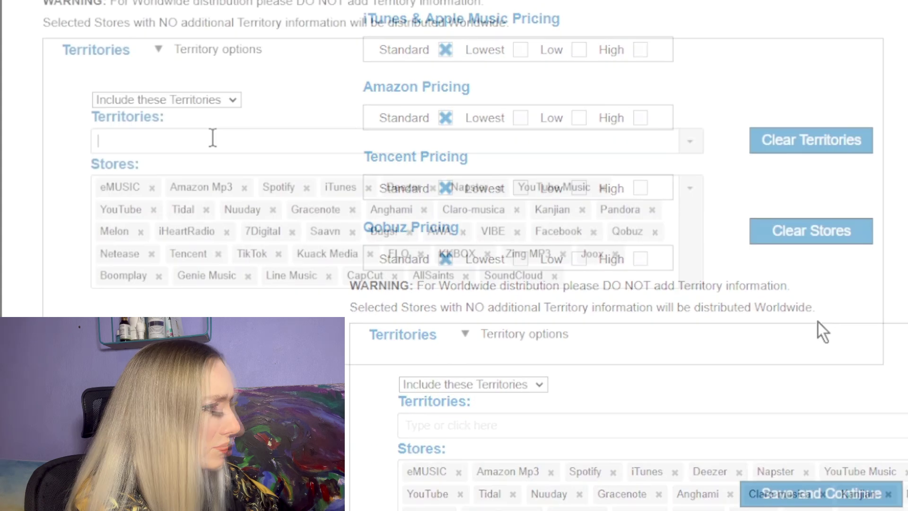
# Examine the list of available territories and the options for including or excluding them in the distribution
pyautogui.click(213, 137)
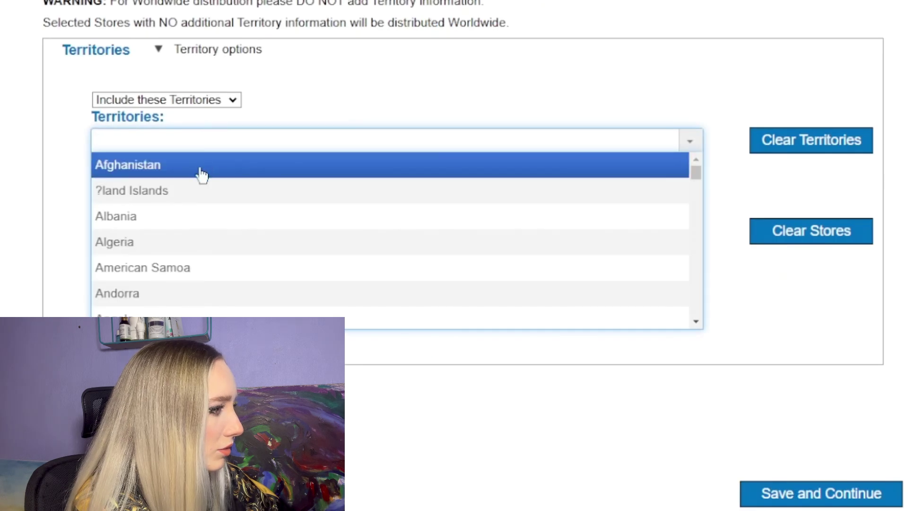
pyautogui.scroll(-3, 186, 226)
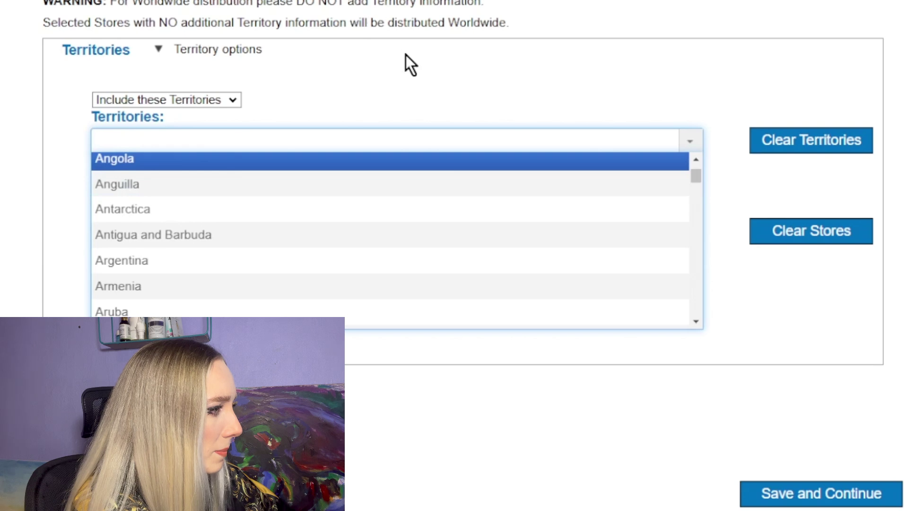
pyautogui.click(405, 55)
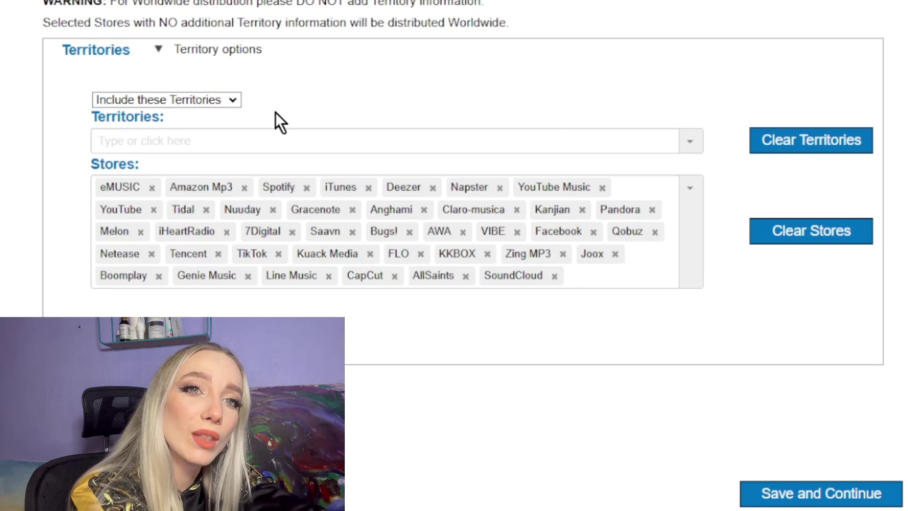
pyautogui.click(232, 101)
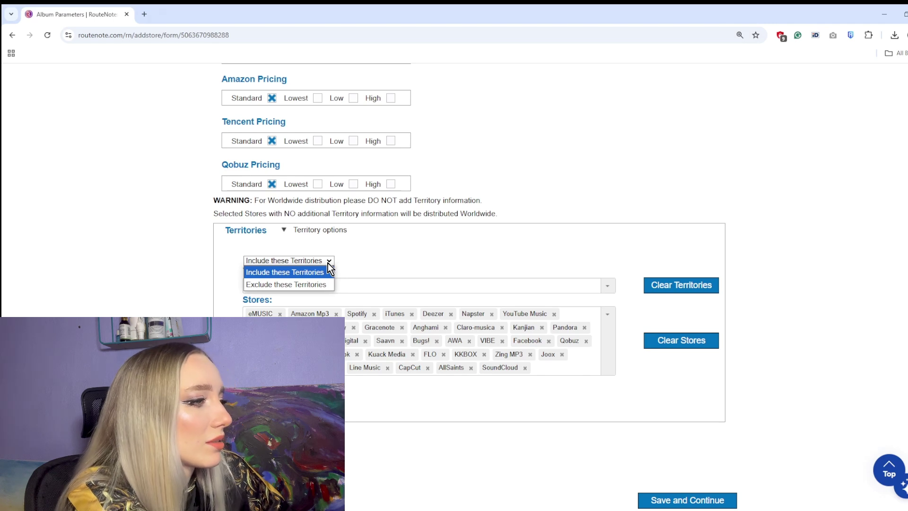
pyautogui.click(379, 255)
# Save the store settings with all listed stores, Standard pricing and no territories specified for worldwide distribution
pyautogui.scroll(2, 371, 379)
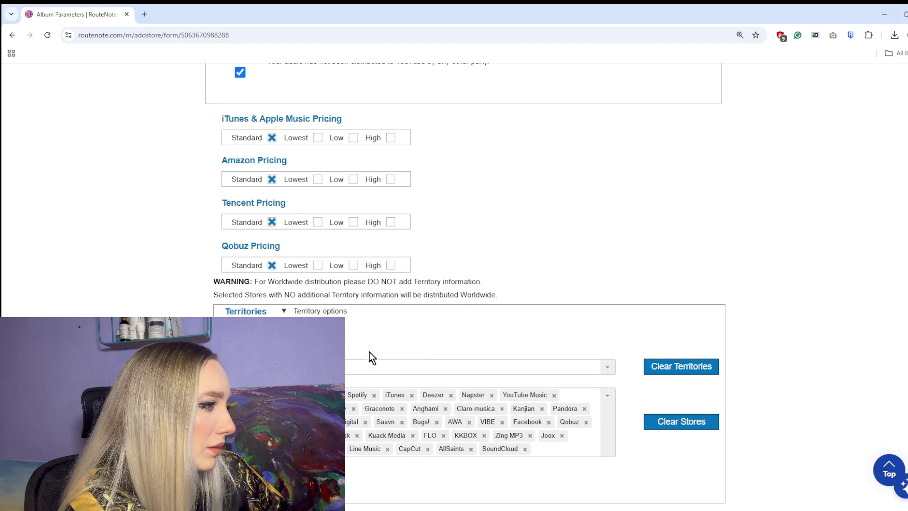
pyautogui.scroll(-2, 348, 359)
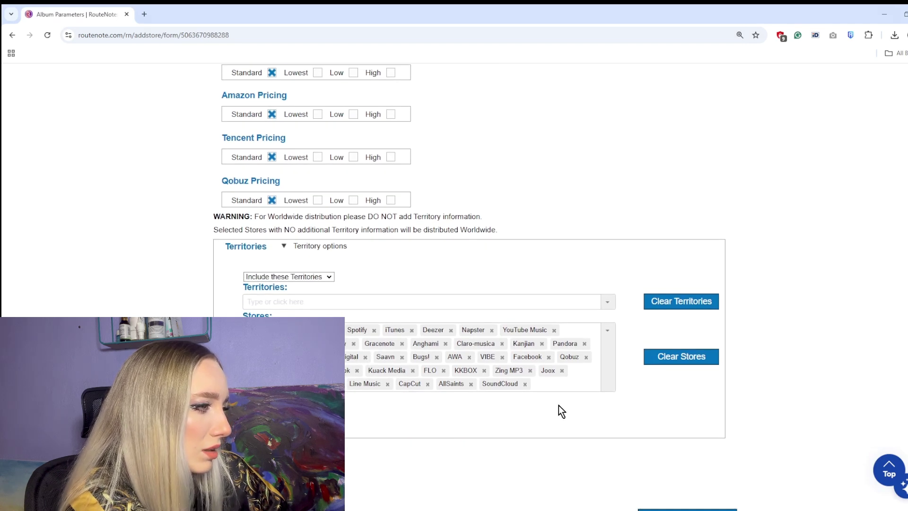
pyautogui.scroll(-2, 562, 411)
pyautogui.scroll(2, 493, 418)
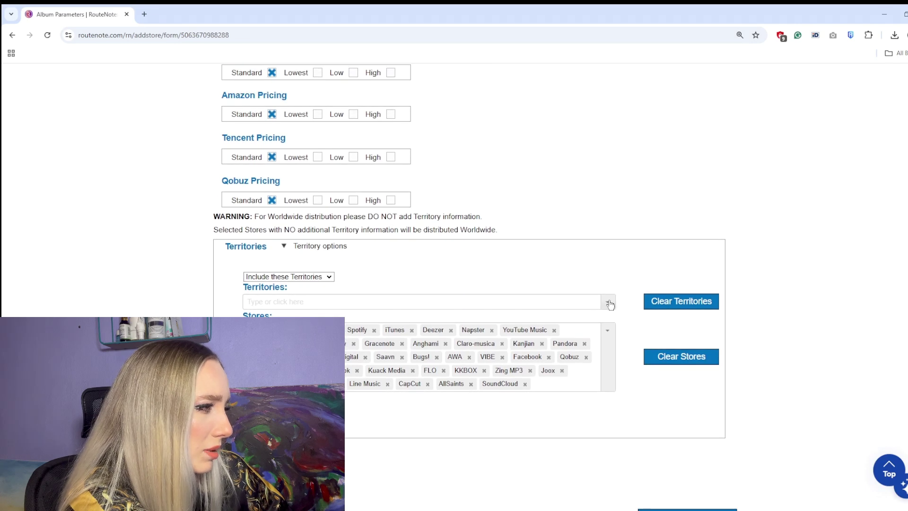
pyautogui.scroll(-5, 640, 368)
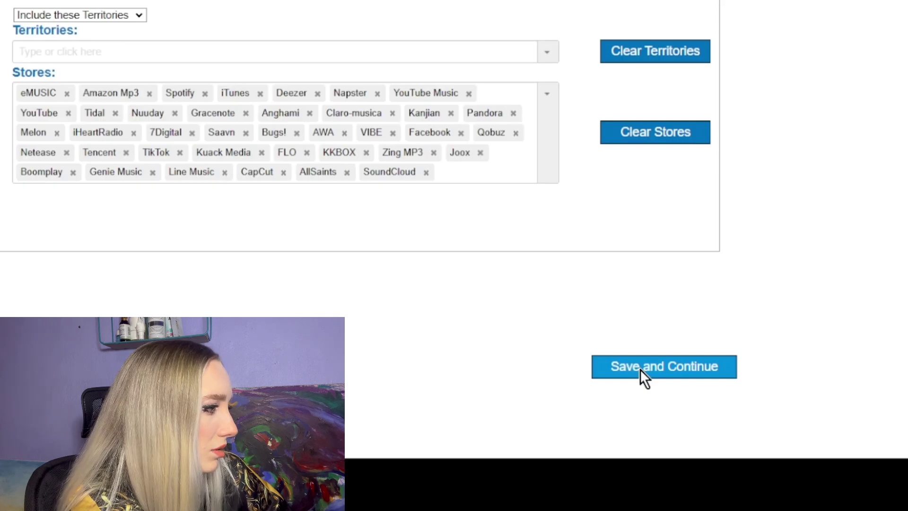
pyautogui.click(641, 371)
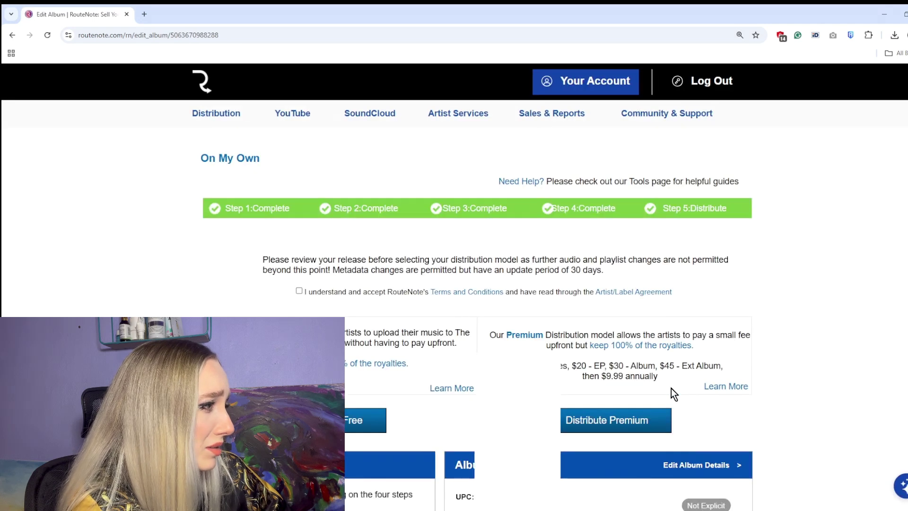
# Accept RouteNote's terms, acknowledge the Publishing Information notice and submit the release under the Free distribution model
pyautogui.scroll(-2, 670, 388)
pyautogui.scroll(-3, 671, 387)
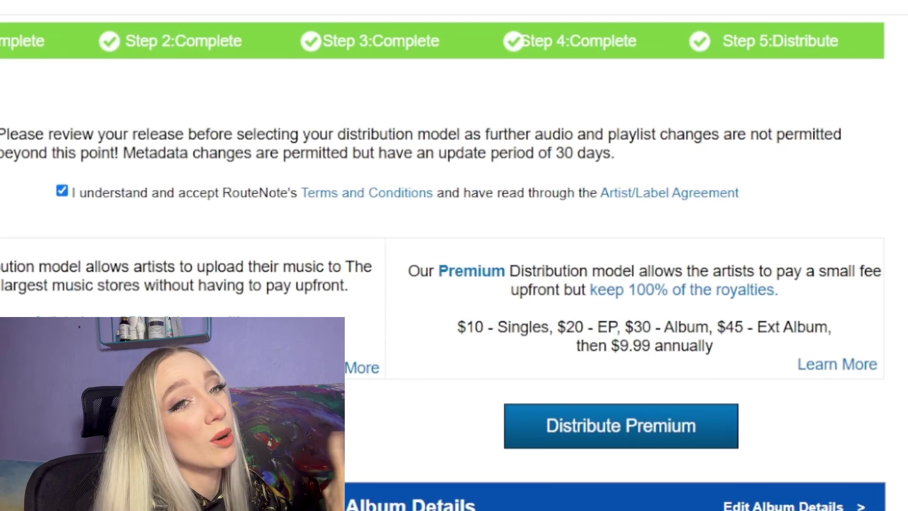
pyautogui.click(128, 425)
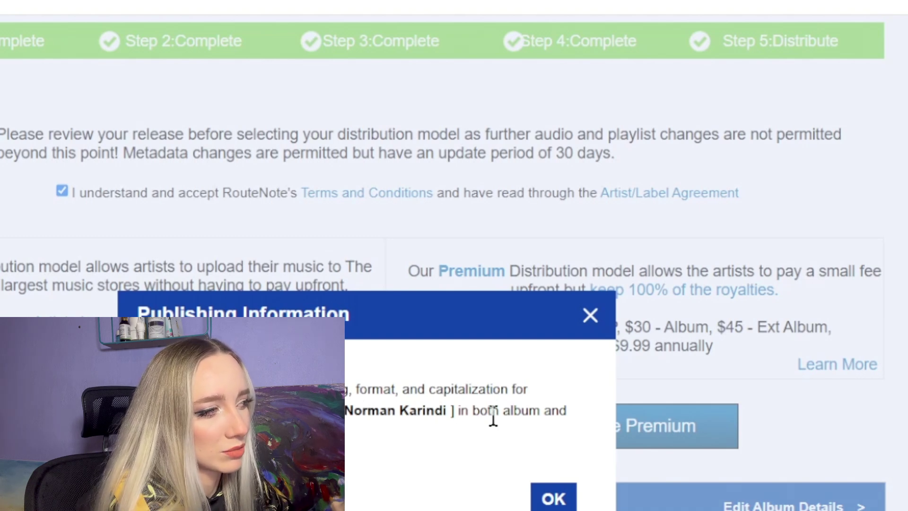
pyautogui.click(552, 496)
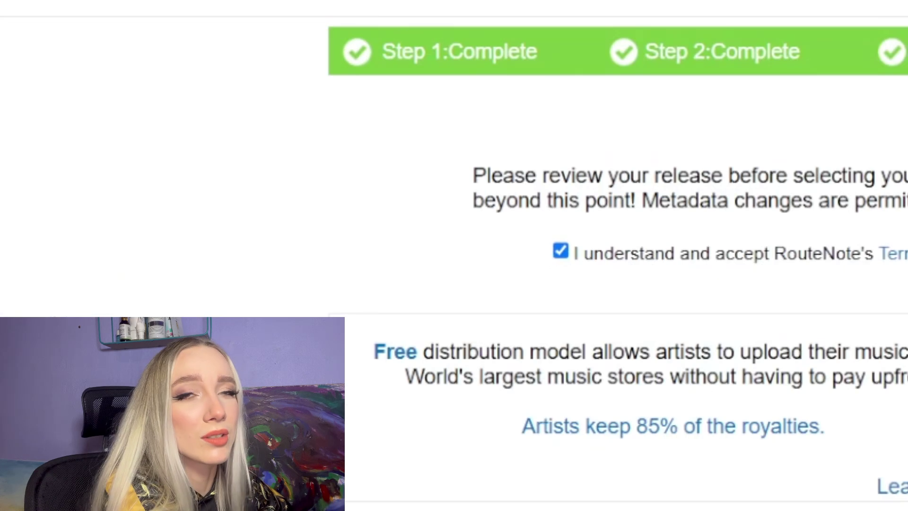
pyautogui.scroll(-5, 617, 265)
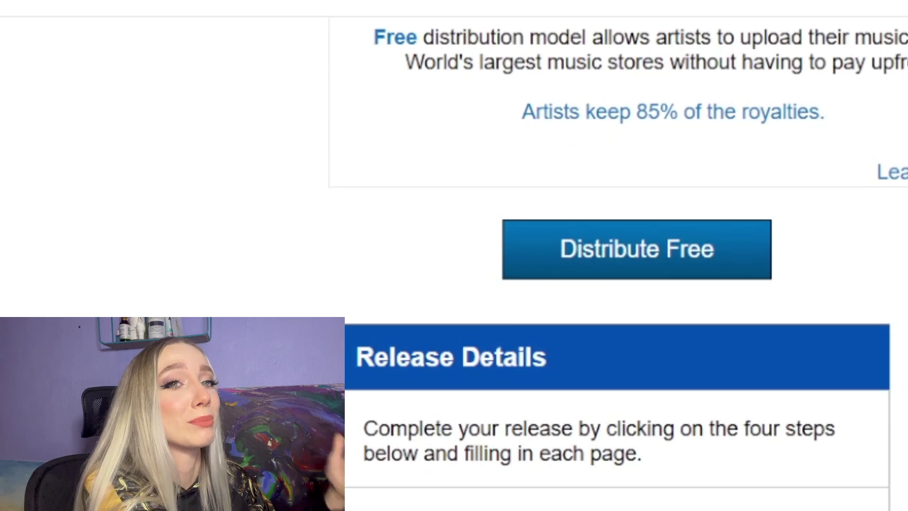
pyautogui.scroll(6, 618, 265)
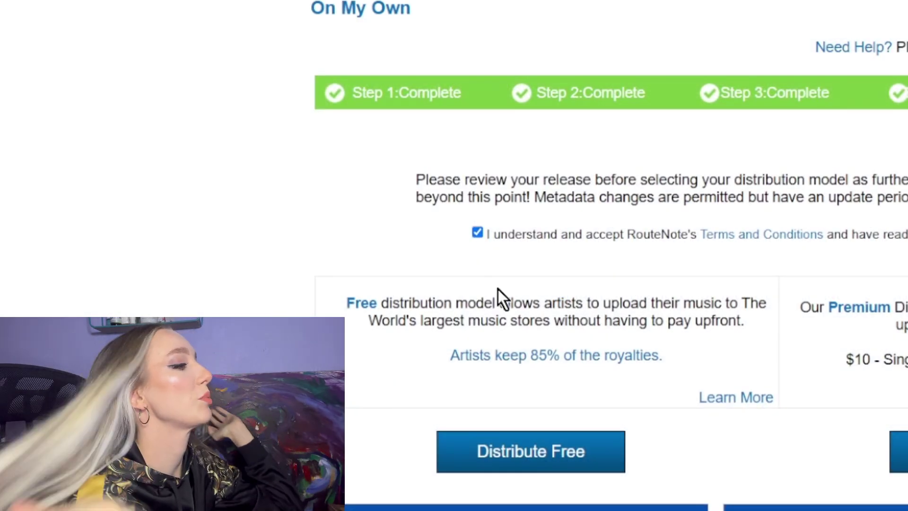
pyautogui.click(579, 450)
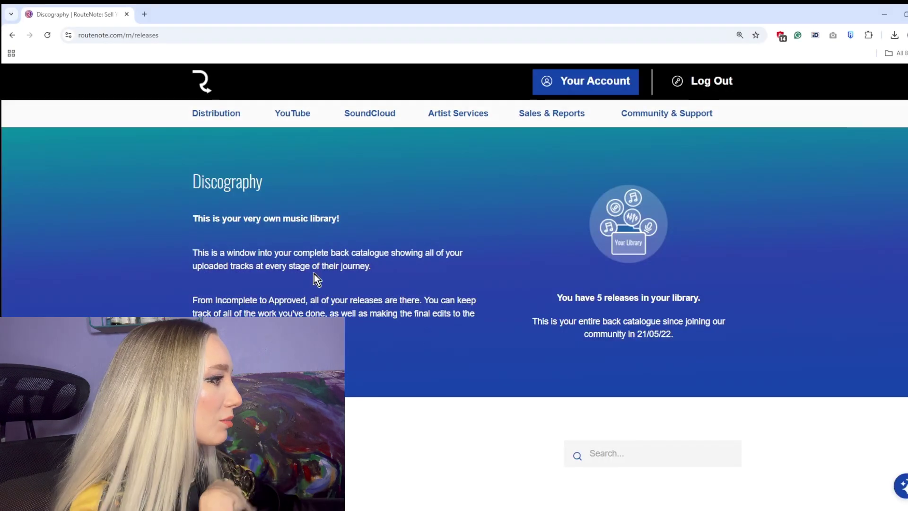
# Review the discography's Approved, In Review and Action Needed releases to check where On My Own is listed
pyautogui.scroll(-6, 371, 308)
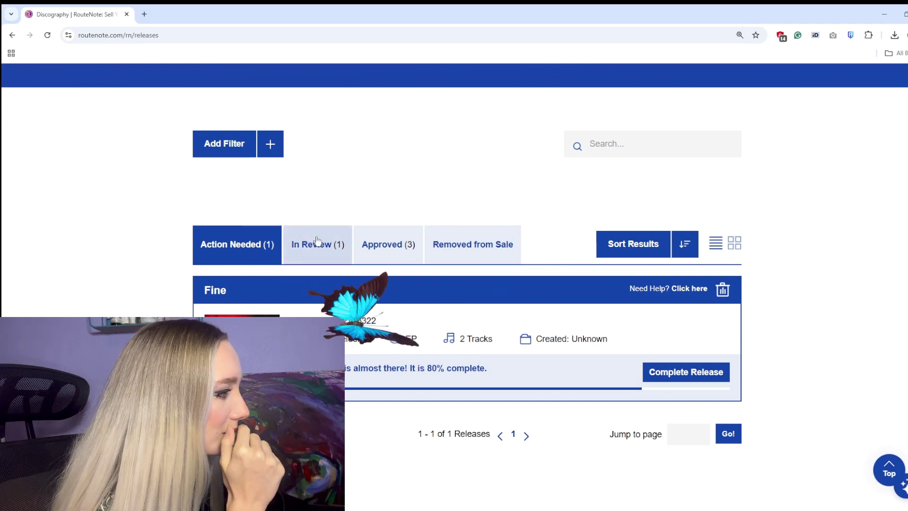
pyautogui.click(395, 252)
pyautogui.scroll(-1, 401, 341)
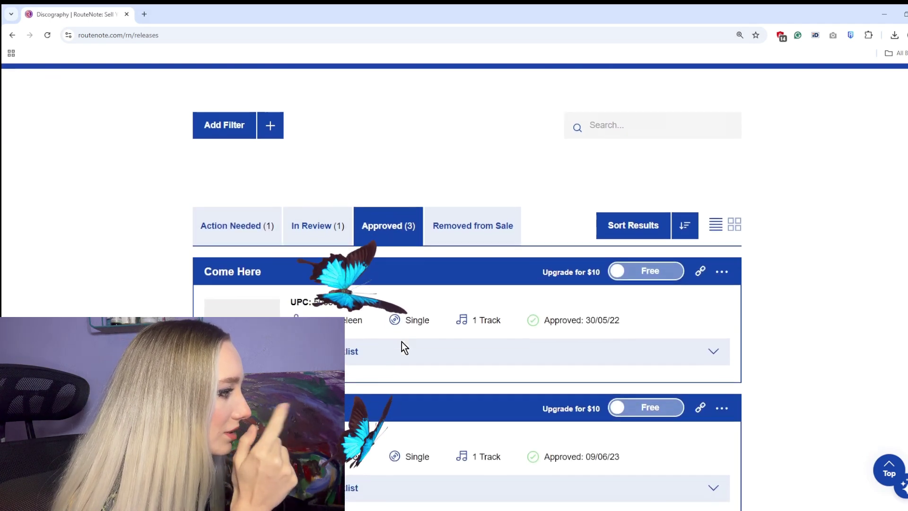
pyautogui.scroll(-5, 401, 341)
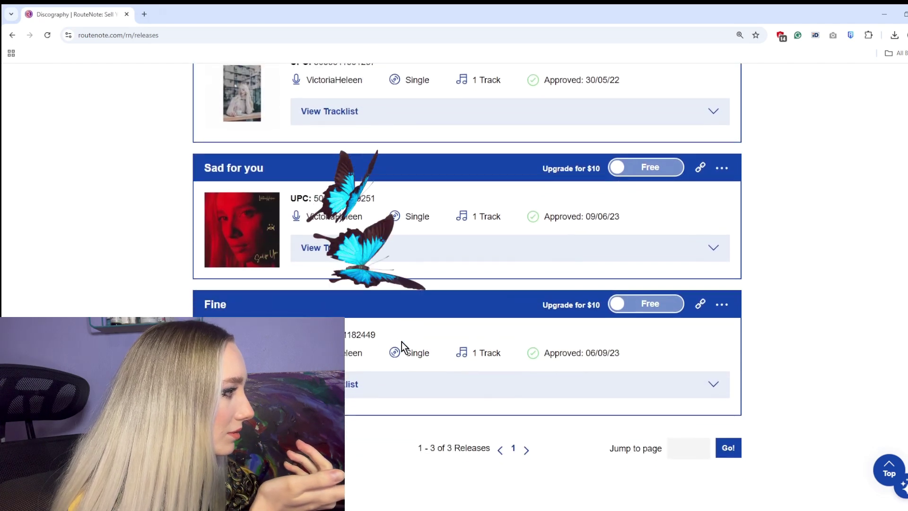
pyautogui.scroll(4, 406, 347)
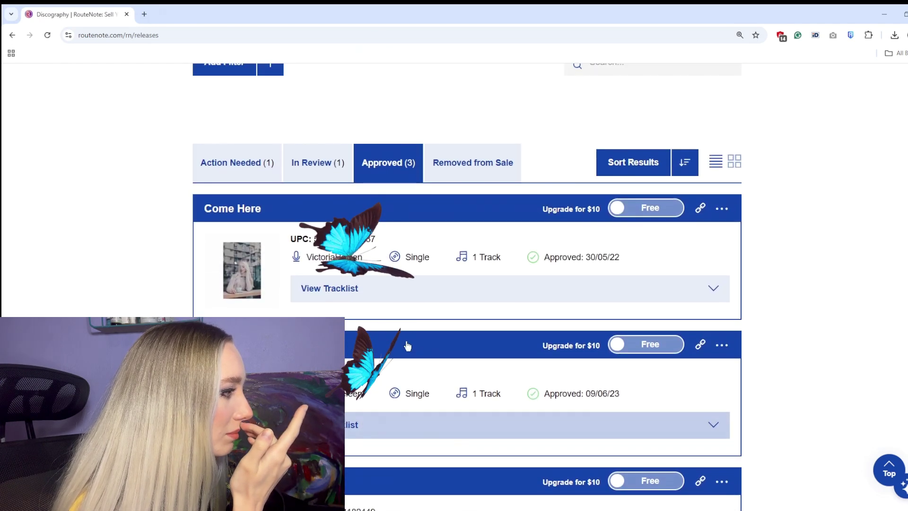
pyautogui.click(336, 169)
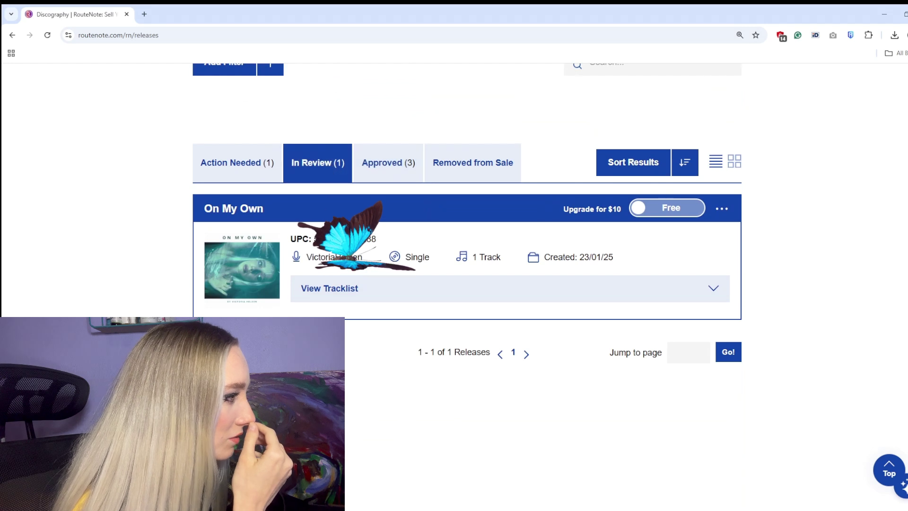
pyautogui.click(374, 172)
pyautogui.click(334, 169)
pyautogui.click(255, 166)
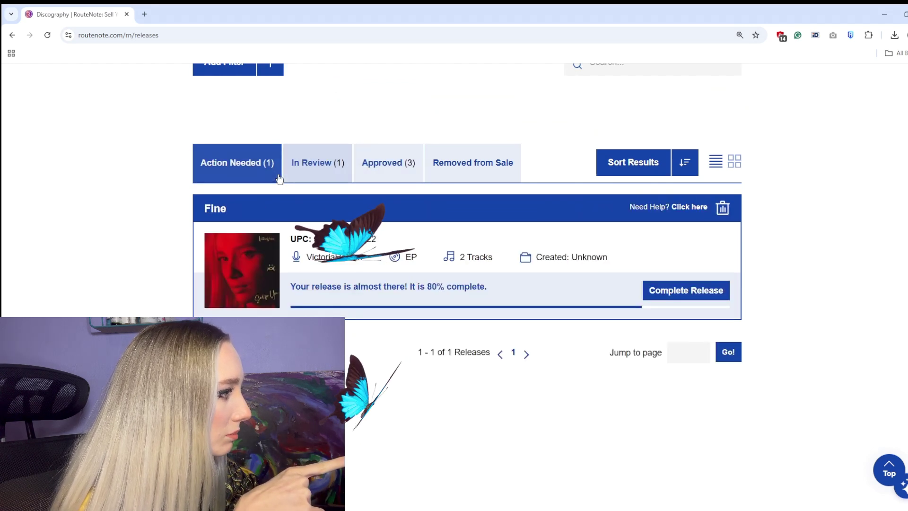